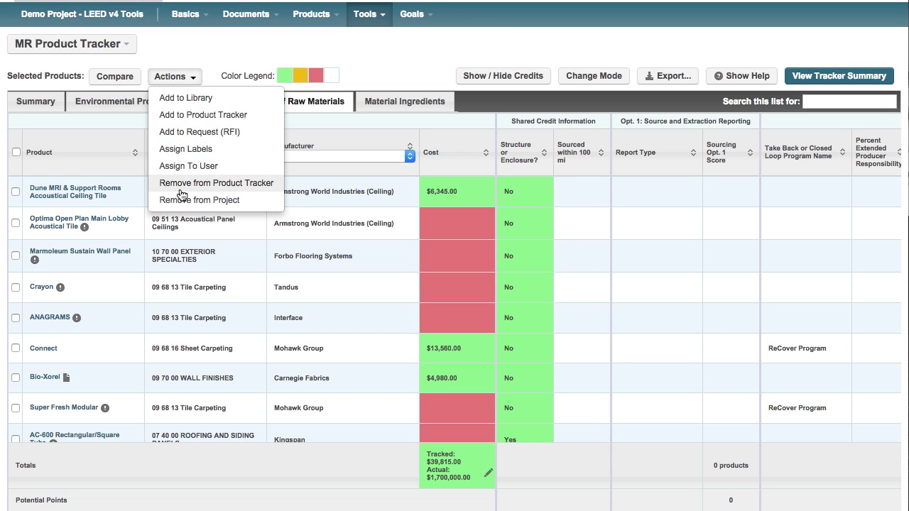
Check the meanings in the color legend and review the credit sections that can be shown or hidden
left_click(208, 55)
mouse_move(280, 76)
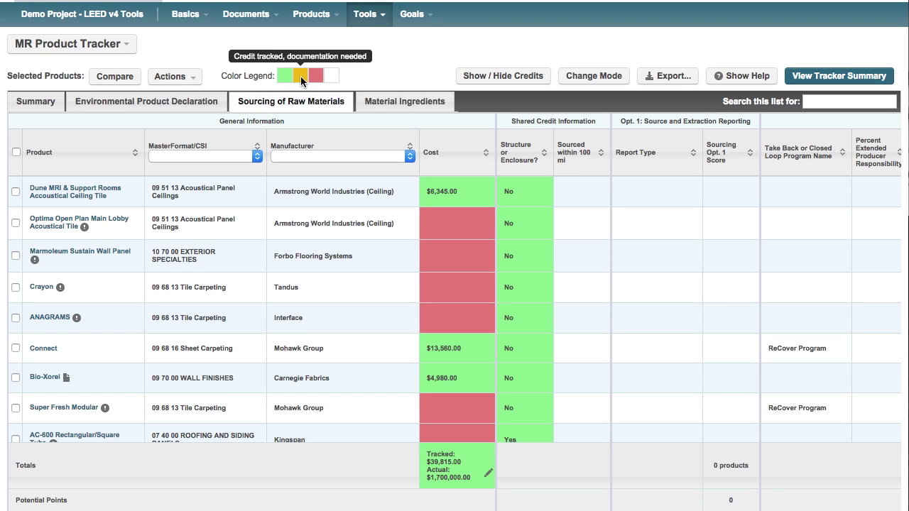
mouse_move(315, 75)
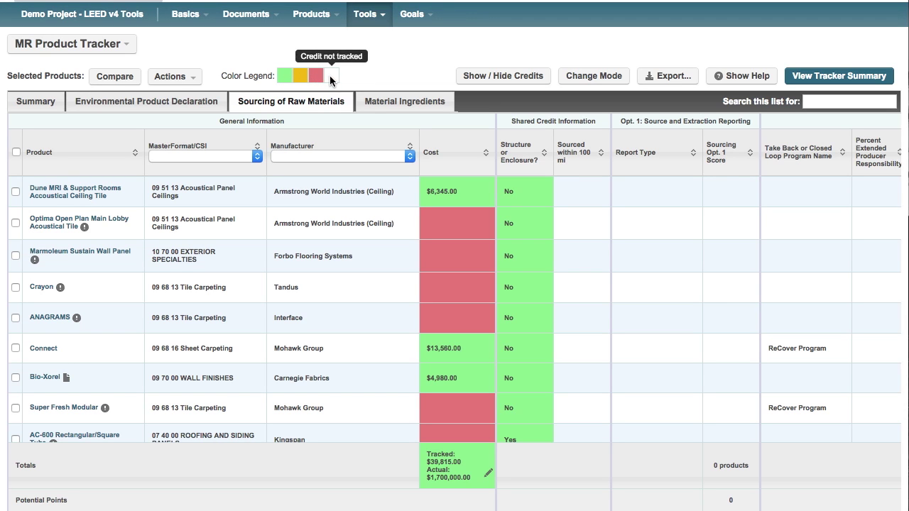
left_click(510, 76)
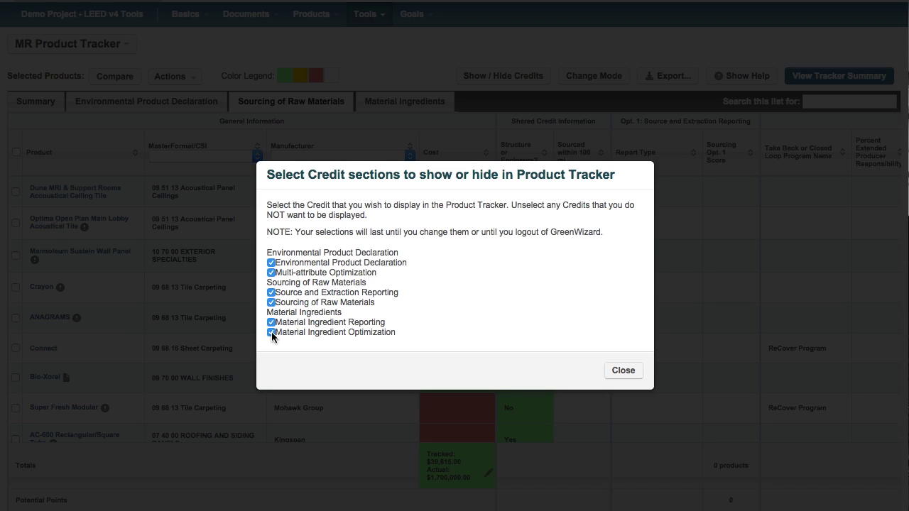
left_click(622, 372)
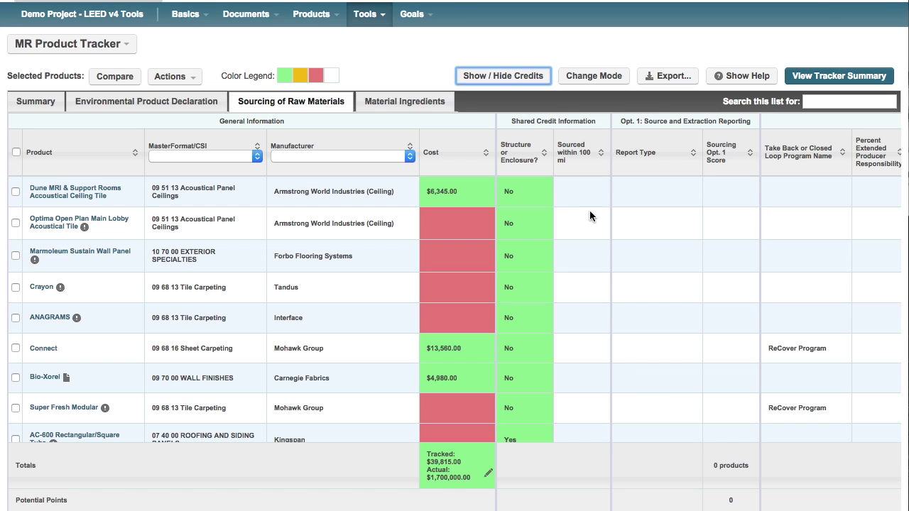
Switch the tracker mode to All Eligible Products
left_click(600, 76)
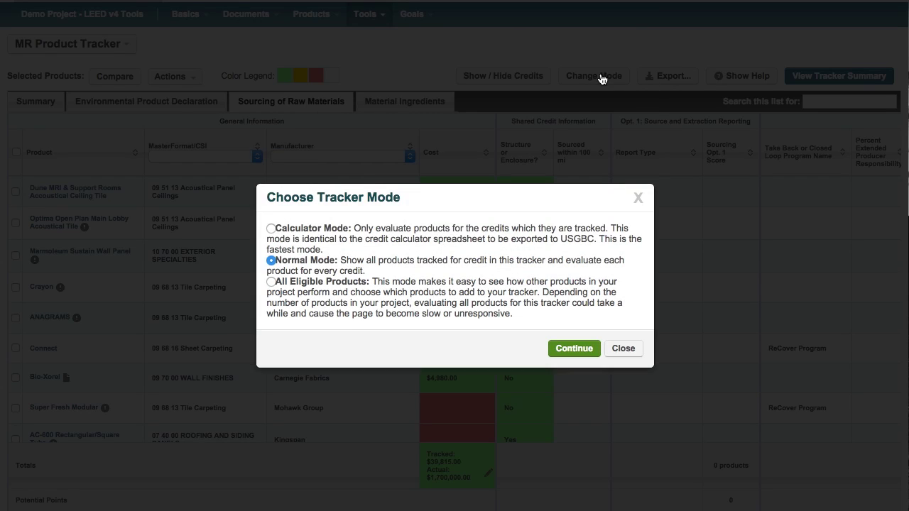
left_click(271, 283)
left_click(566, 350)
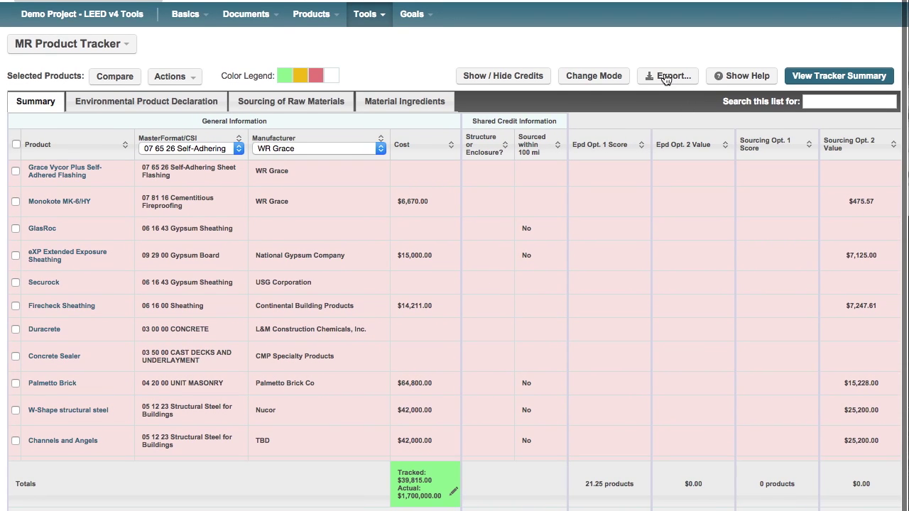
Review the export options for the tracker spreadsheet, document links and document bundle
left_click(666, 77)
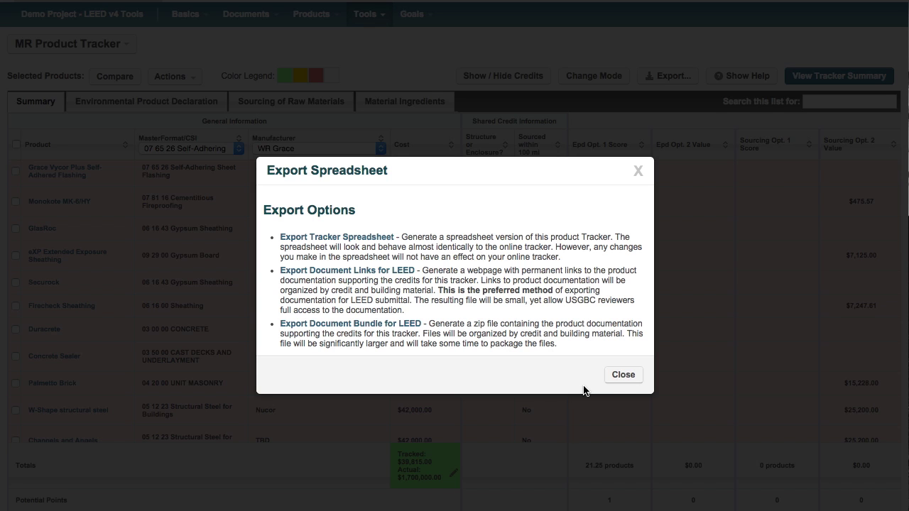
left_click(623, 375)
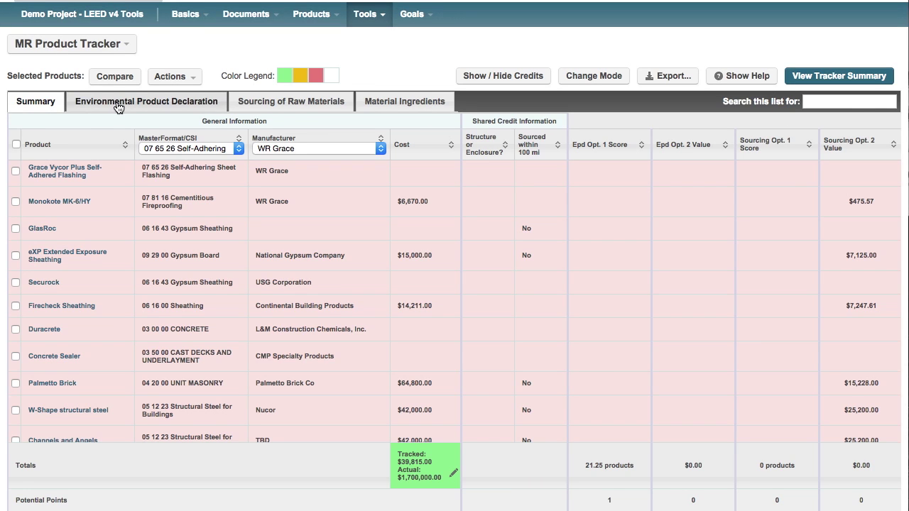
Sort the products in the Environmental Product Declaration section by Program Operator
left_click(118, 106)
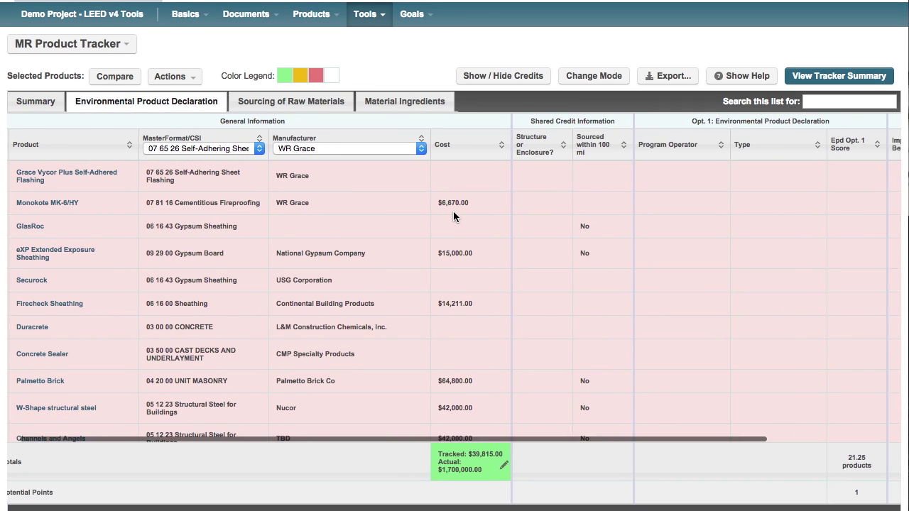
scroll(479, 235, "down", 3)
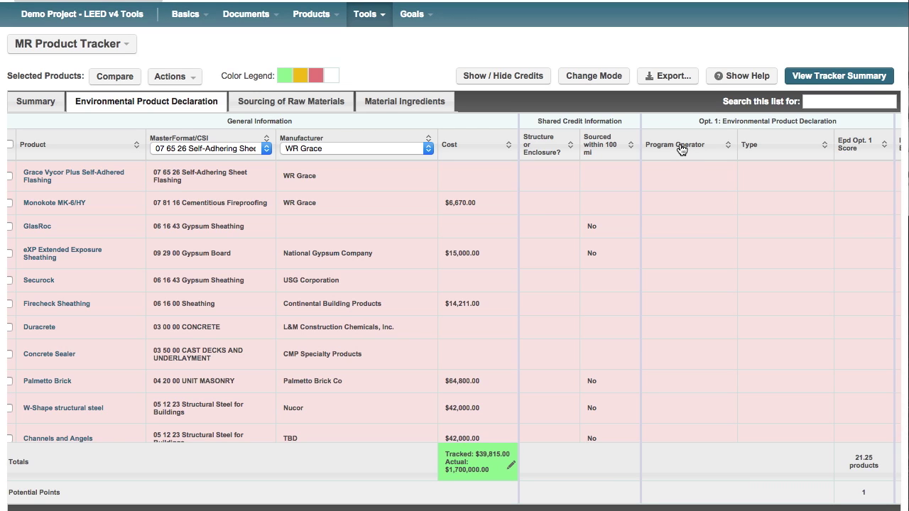
left_click(678, 149)
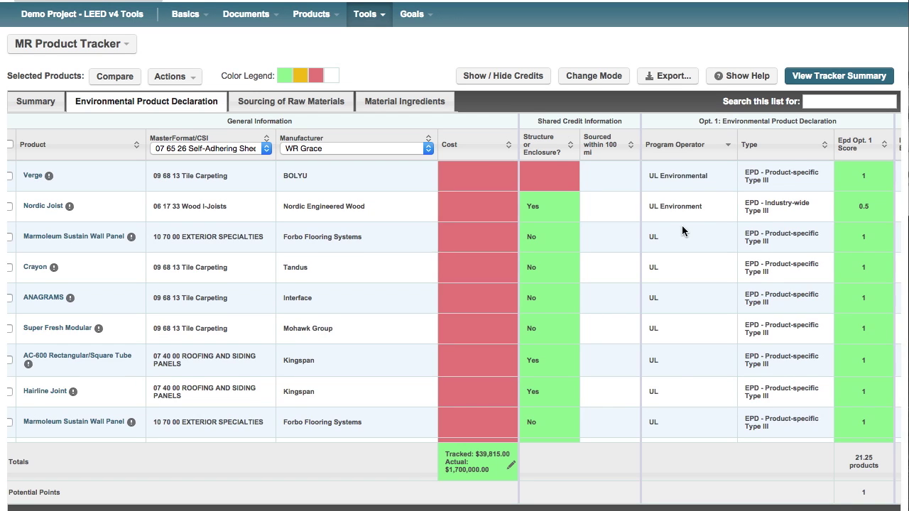
Add the untracked Category 6 CMR structured cabling product to the MR Product Tracker for Environmental Product Declarations
scroll(683, 230, "down", 10)
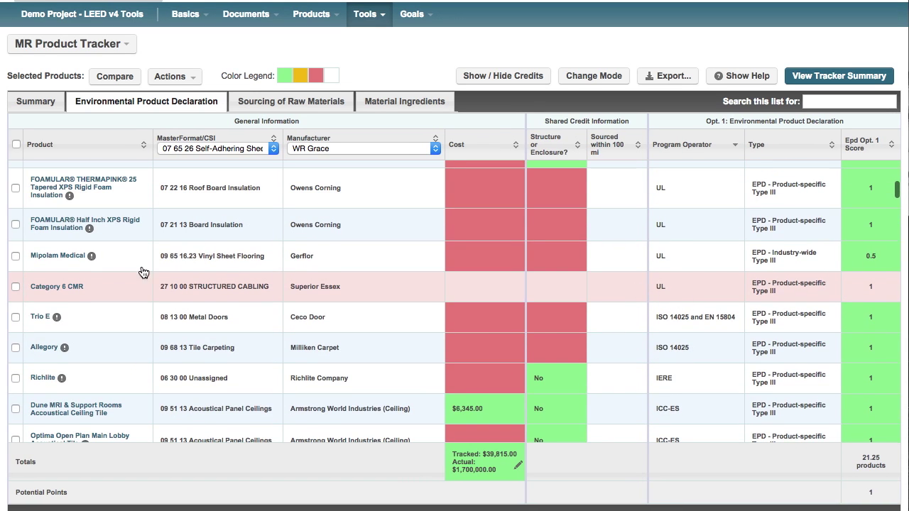
left_click(15, 287)
left_click(179, 80)
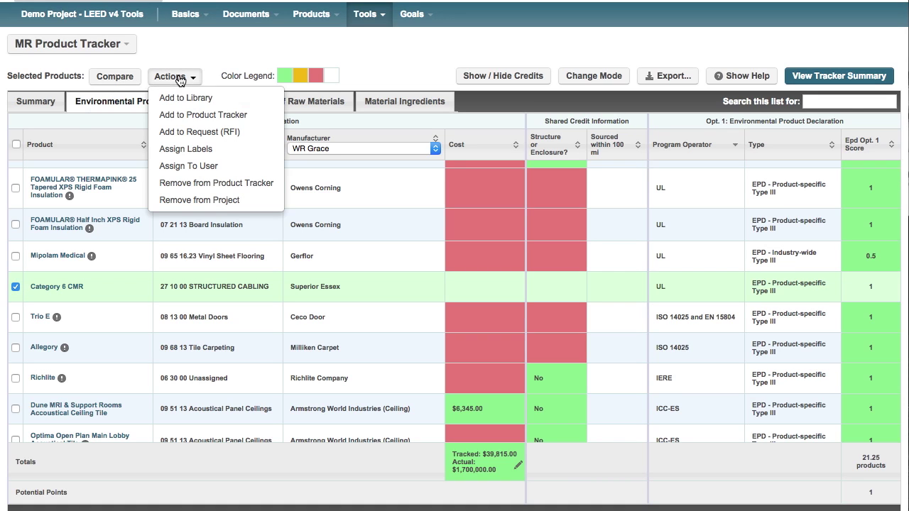
left_click(182, 117)
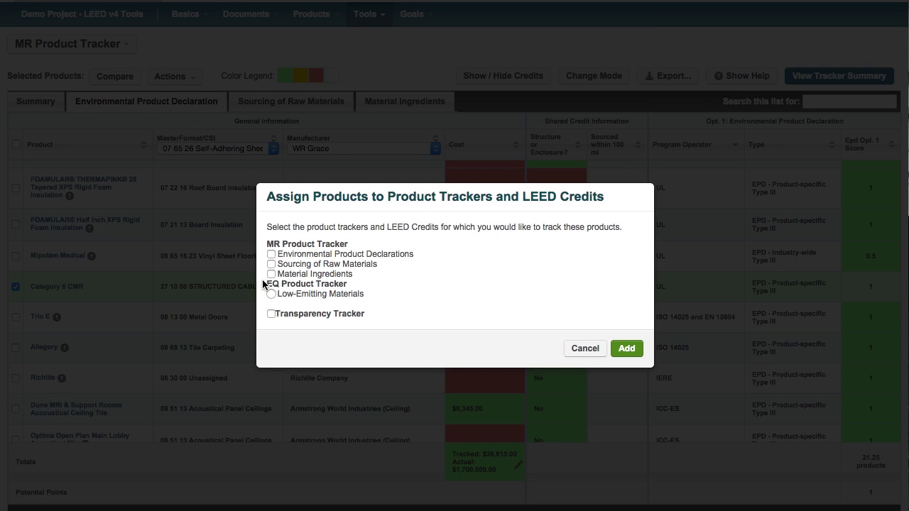
left_click(271, 255)
left_click(626, 349)
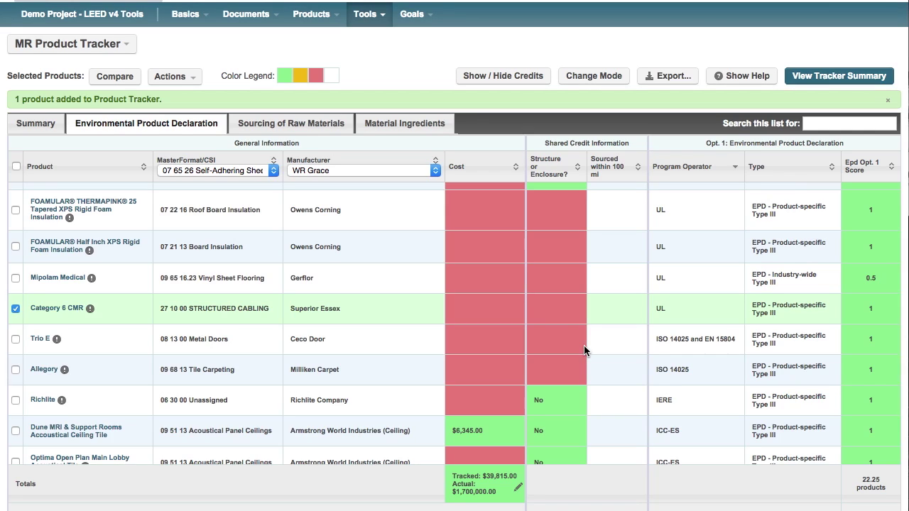
Sort the products in the Sourcing of Raw Materials section by Report Type
scroll(576, 345, "down", 8)
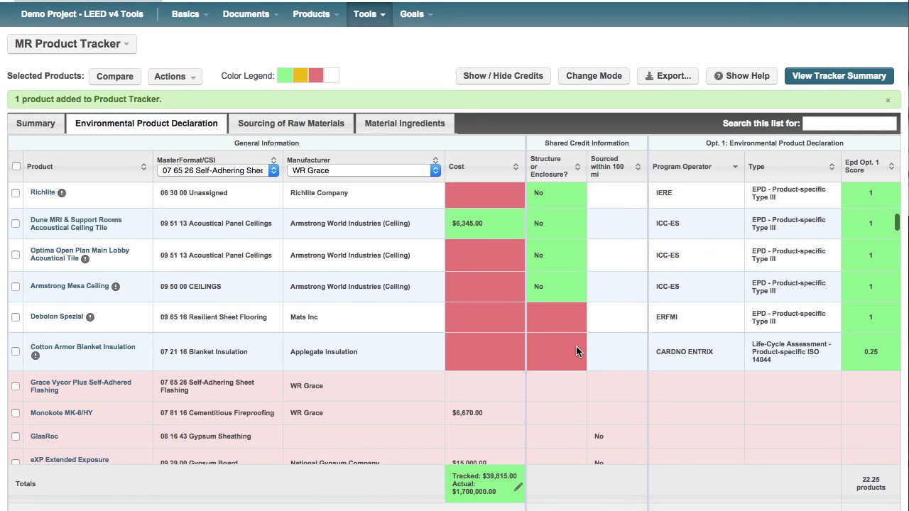
scroll(576, 350, "down", 15)
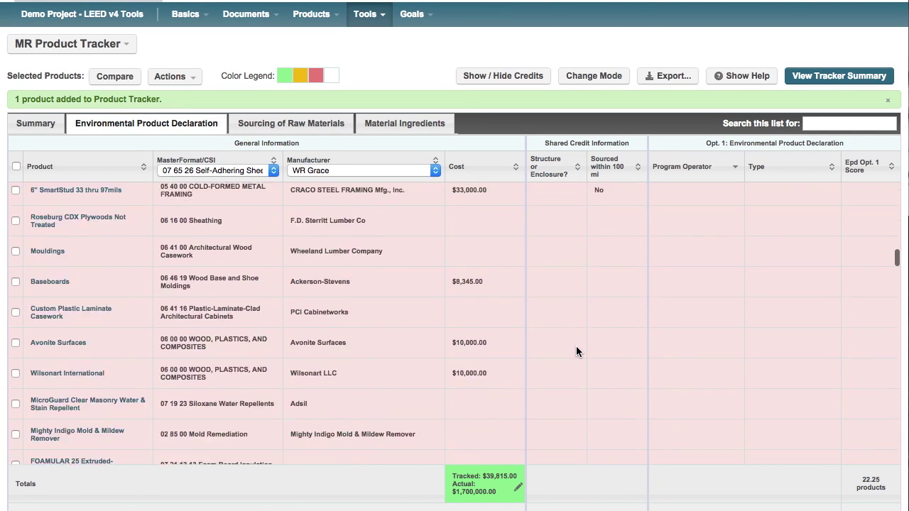
scroll(576, 351, "down", 15)
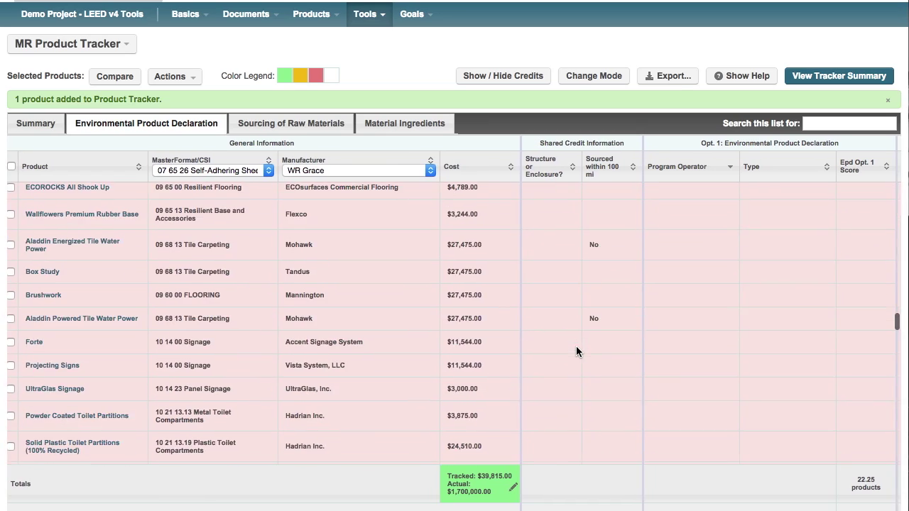
scroll(576, 351, "down", 15)
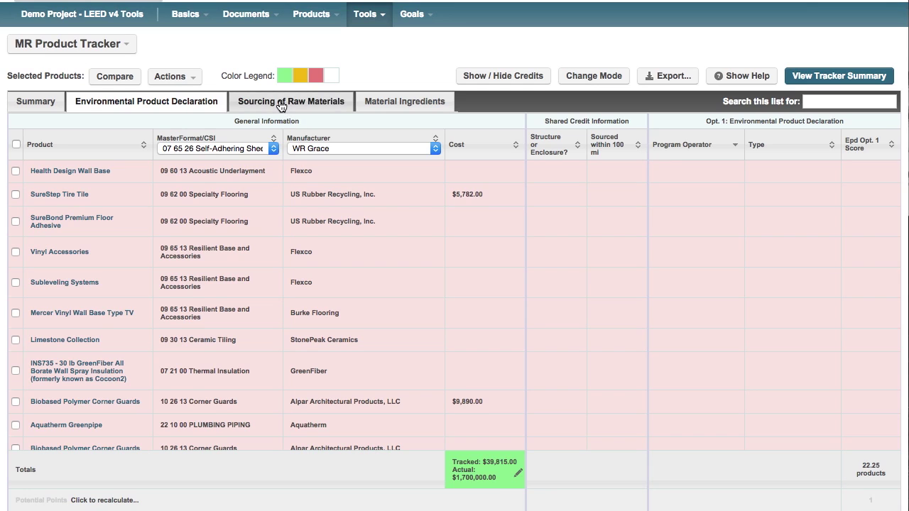
left_click(282, 105)
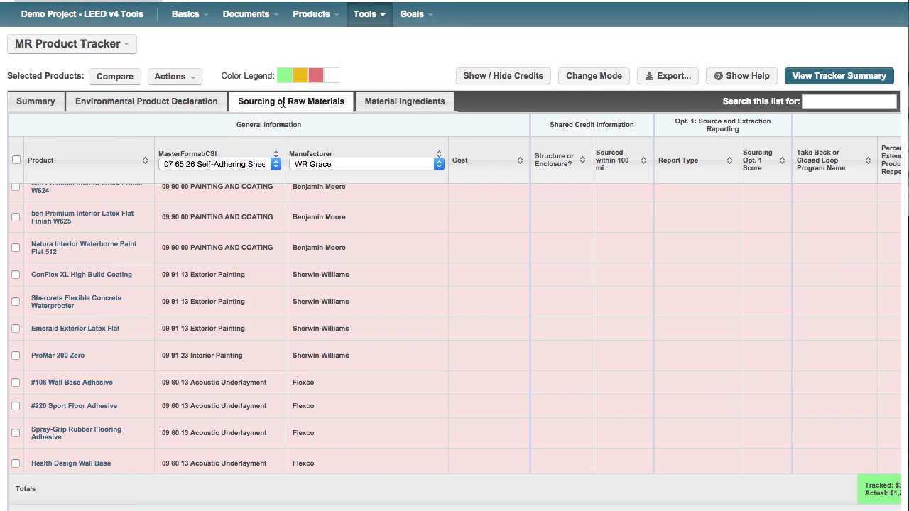
left_click(689, 163)
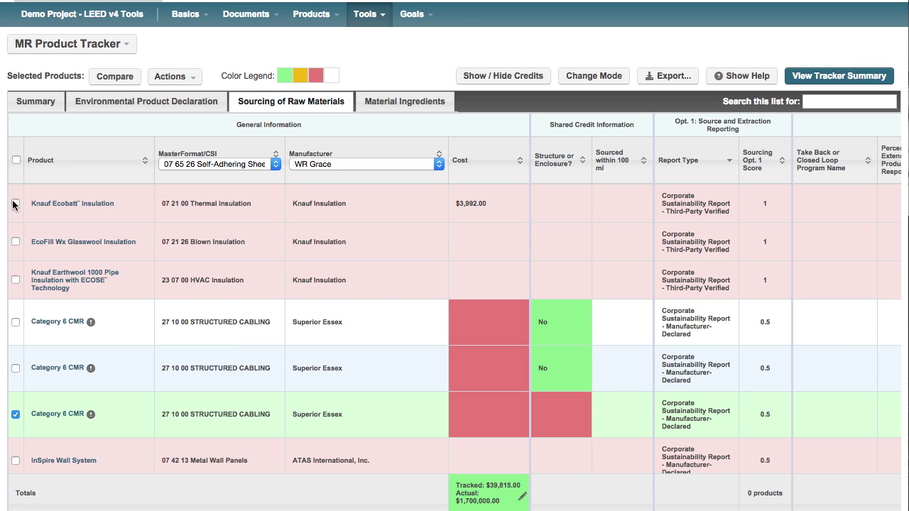
Add only the three Knauf Insulation products with third-party verified reports to the MR Product Tracker for Sourcing of Raw Materials
left_click(15, 204)
left_click(16, 242)
left_click(16, 281)
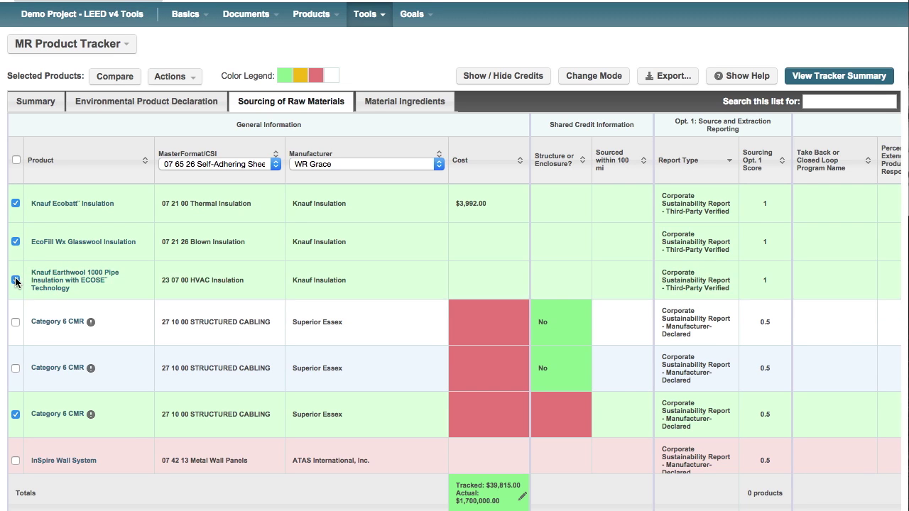
left_click(15, 415)
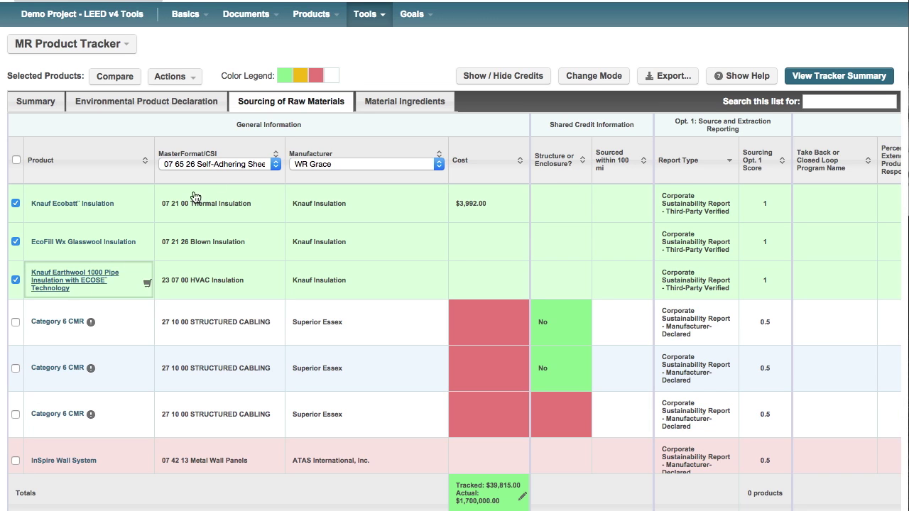
left_click(175, 78)
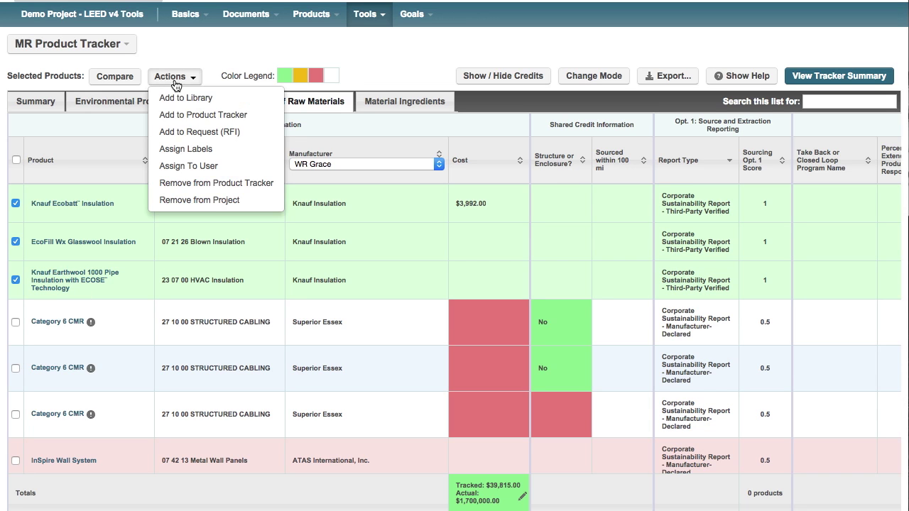
left_click(186, 122)
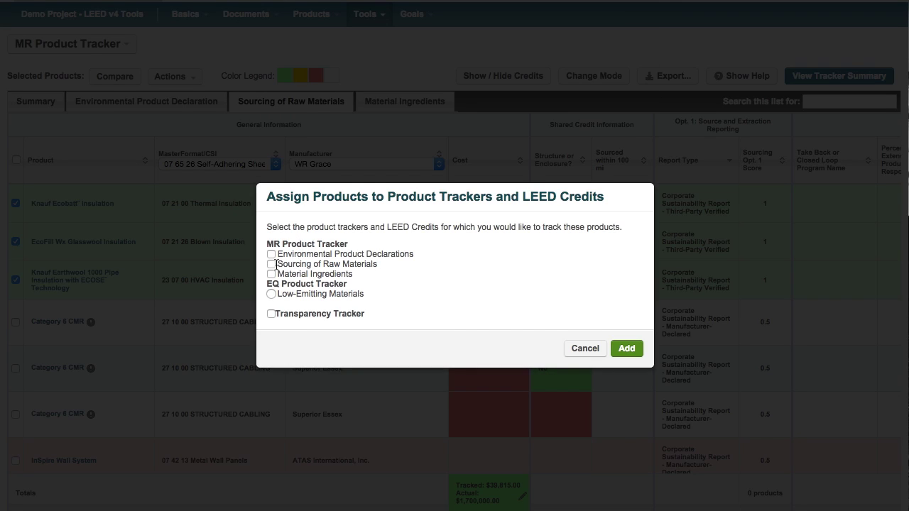
left_click(626, 348)
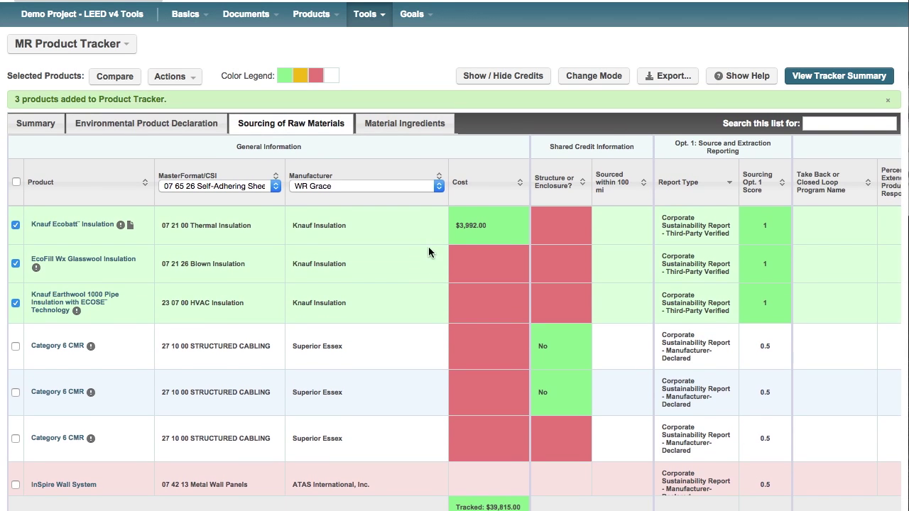
Examine the Material Ingredients section for untracked products that could contribute to the credit
left_click(390, 124)
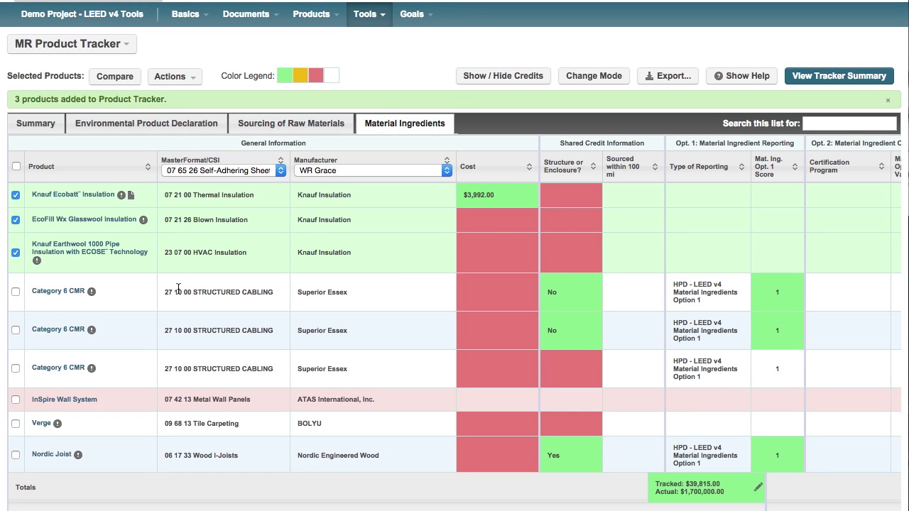
scroll(308, 367, "down", 5)
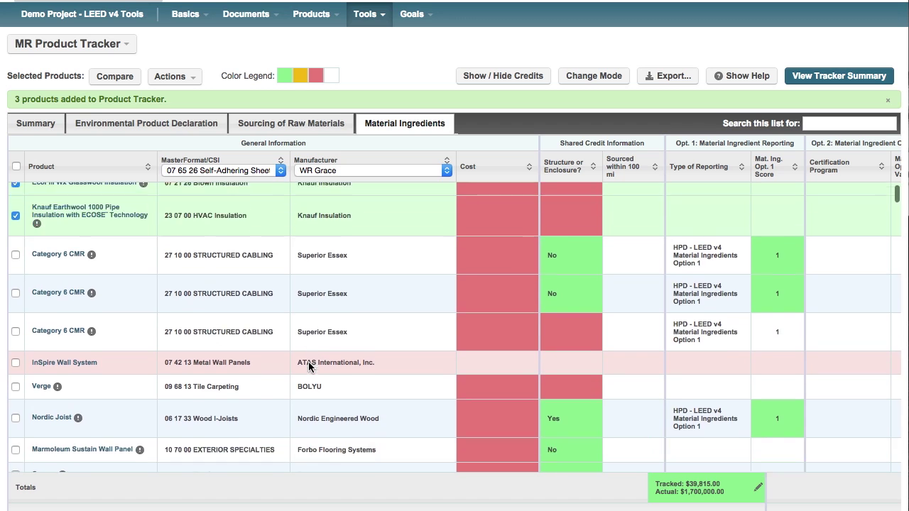
scroll(309, 363, "up", 5)
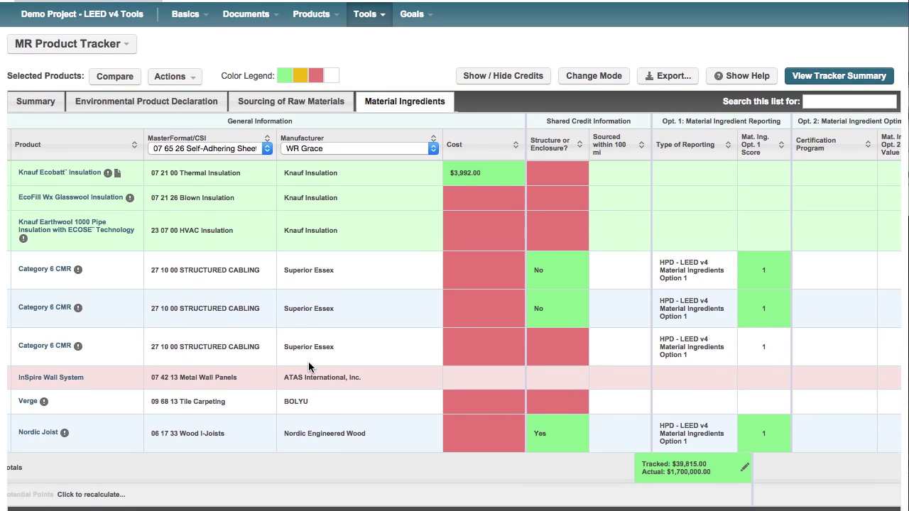
scroll(279, 341, "down", 8)
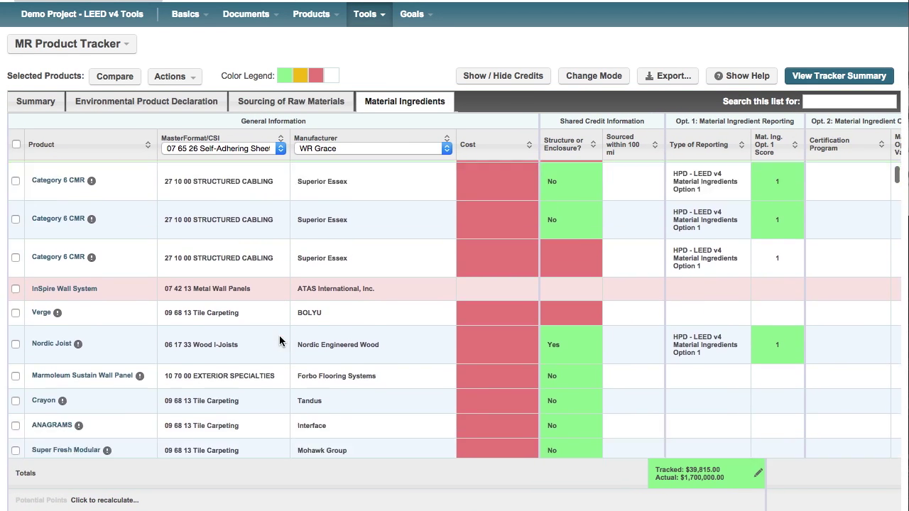
scroll(279, 341, "down", 10)
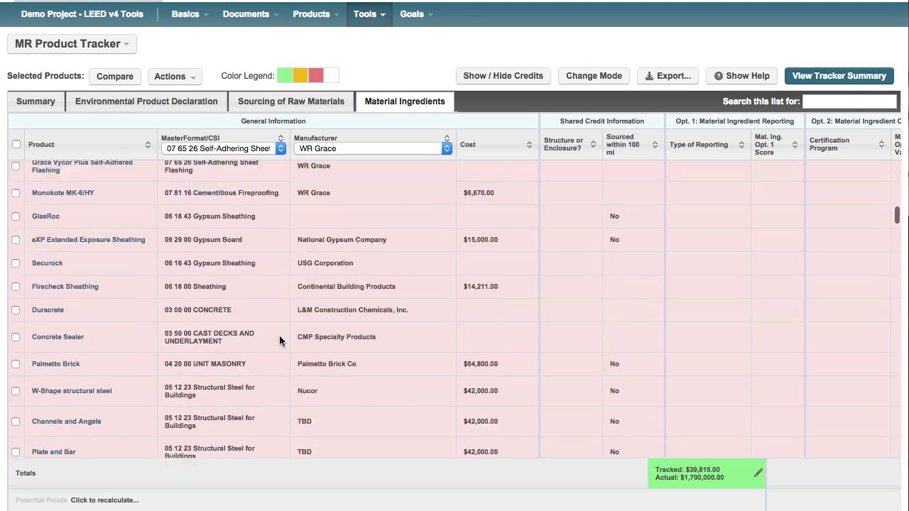
scroll(279, 340, "down", 10)
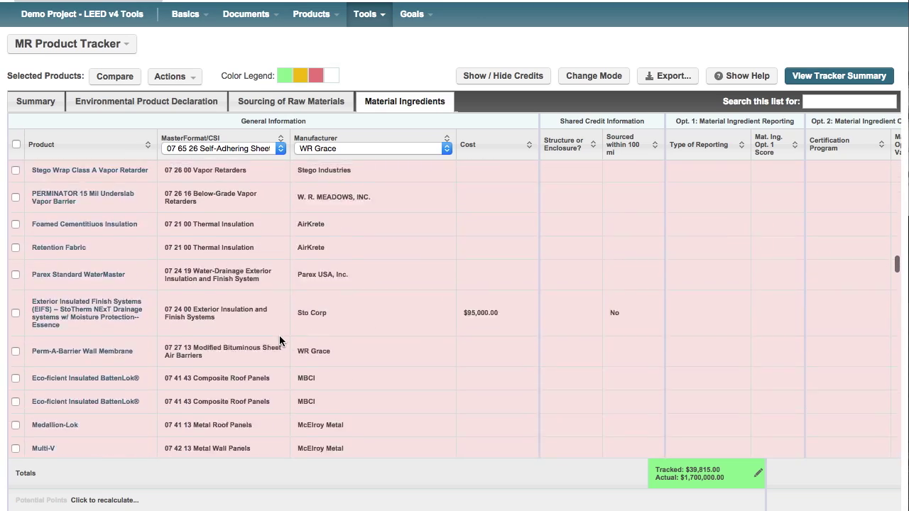
scroll(279, 340, "down", 10)
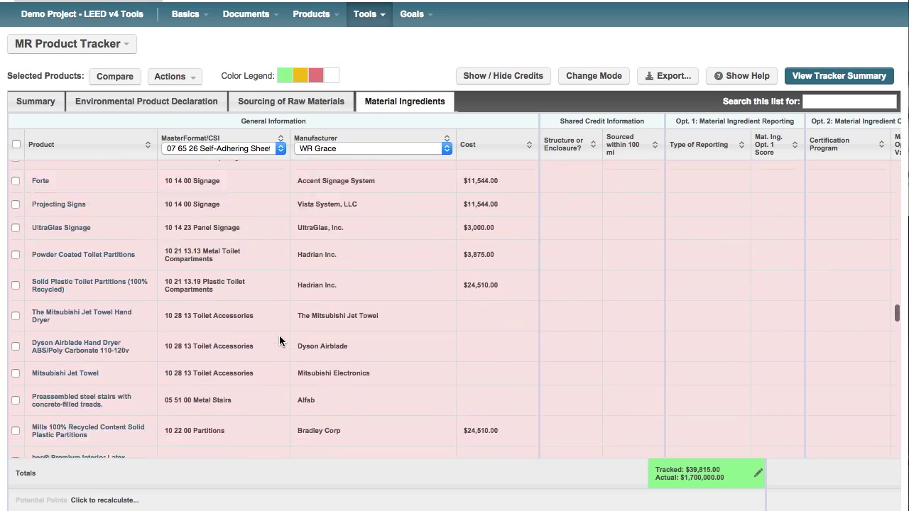
scroll(279, 341, "down", 10)
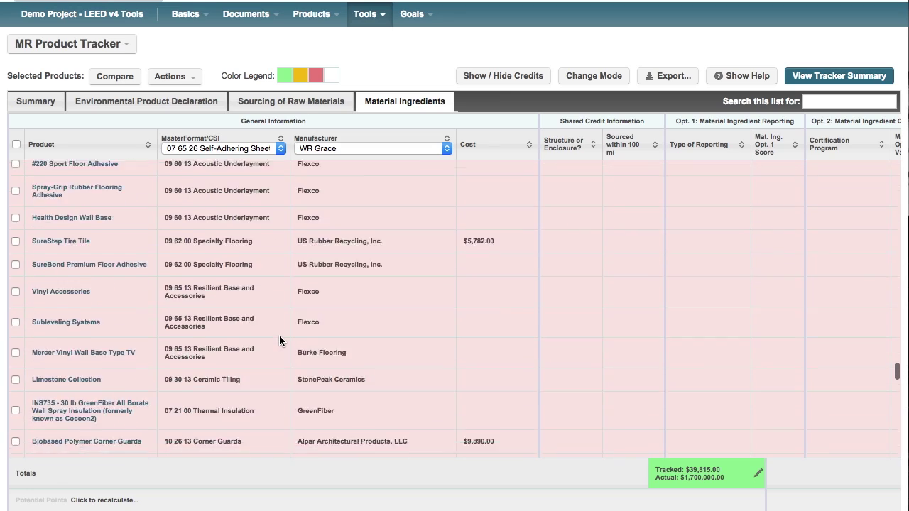
scroll(279, 341, "down", 10)
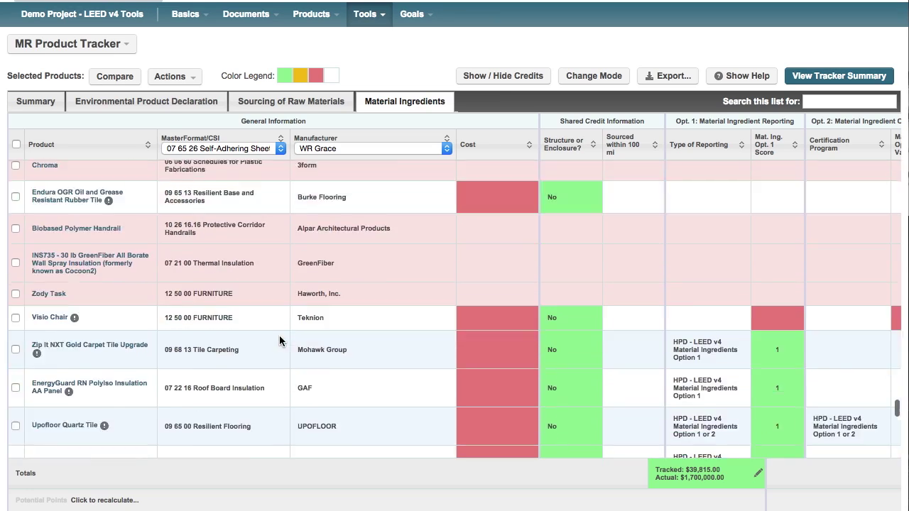
Add the untracked Reputation sheet carpeting by Mohawk Group to the MR Product Tracker for Material Ingredients
scroll(279, 341, "down", 8)
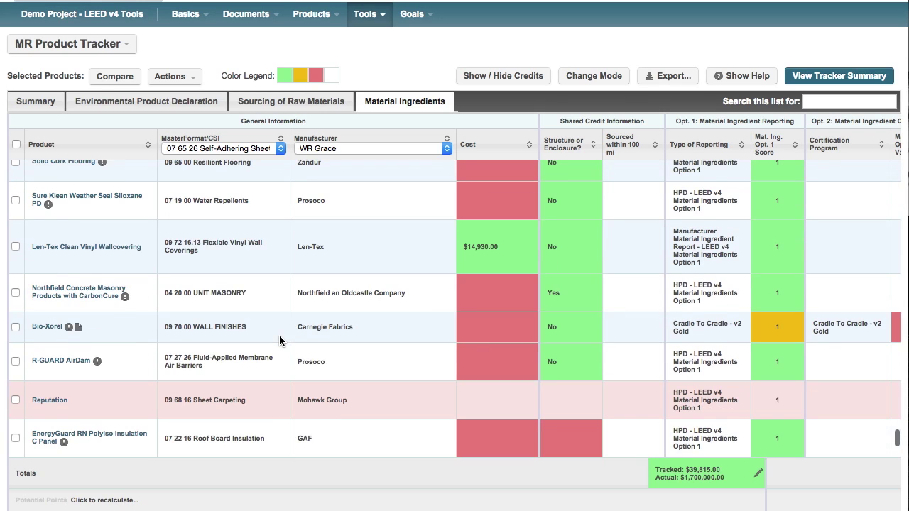
left_click(15, 400)
left_click(171, 76)
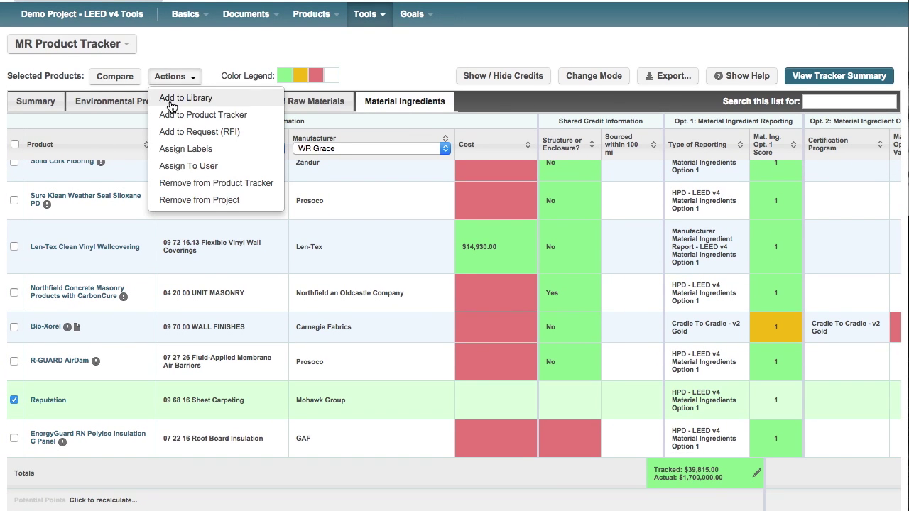
left_click(173, 113)
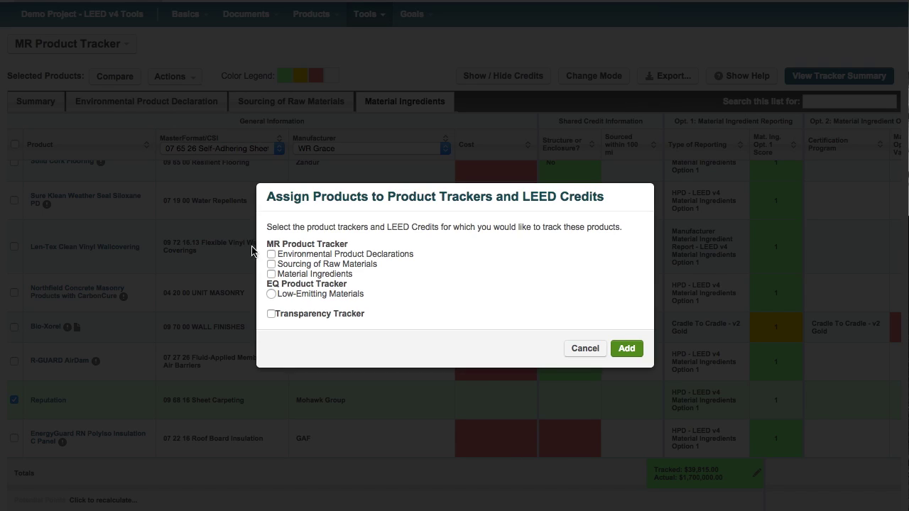
left_click(272, 275)
left_click(631, 349)
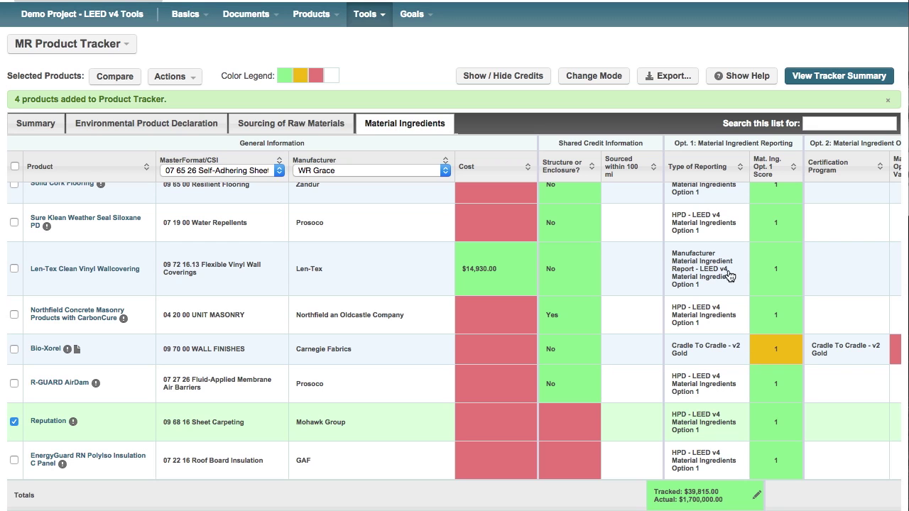
Sort the Material Ingredients products by Type of Reporting and switch the tracker to Calculator Mode
left_click(698, 170)
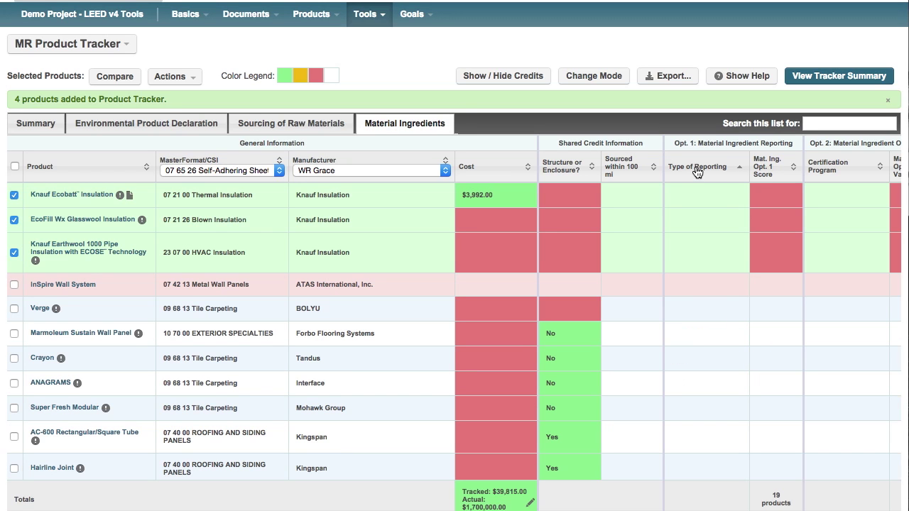
left_click(697, 171)
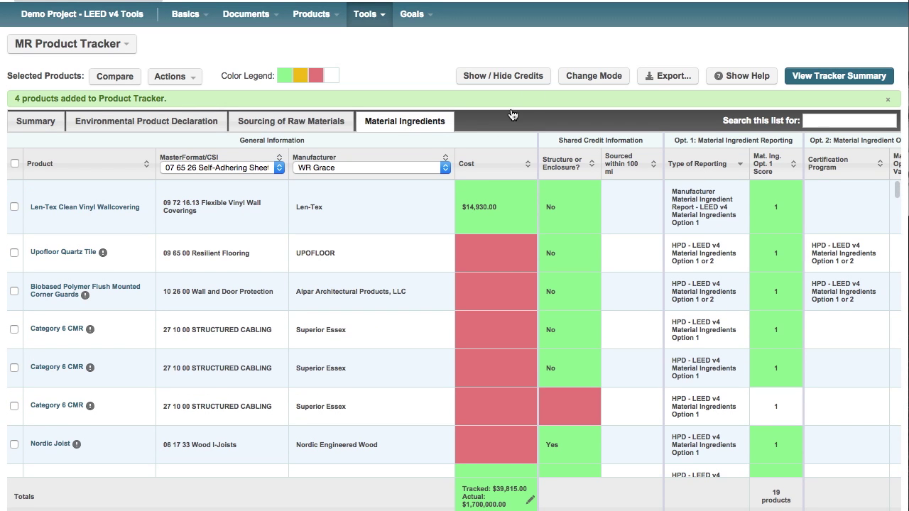
left_click(589, 77)
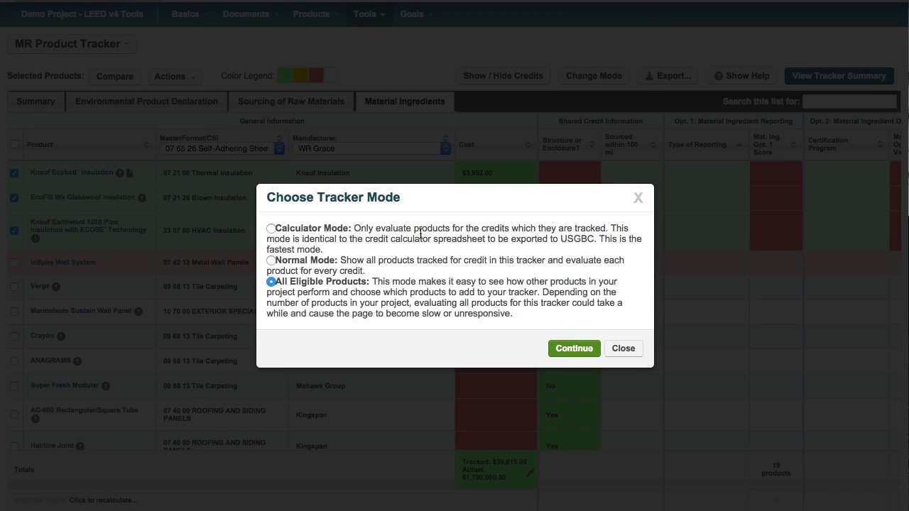
left_click(271, 228)
left_click(572, 349)
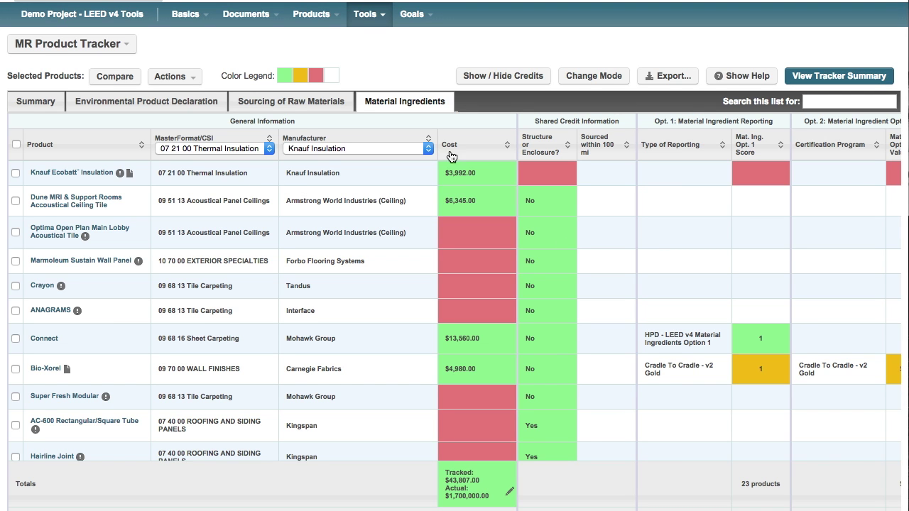
Review the Product Tracker Summary of potential LEED points, and sort the Material Ingredients products by cost in descending order
left_click(841, 78)
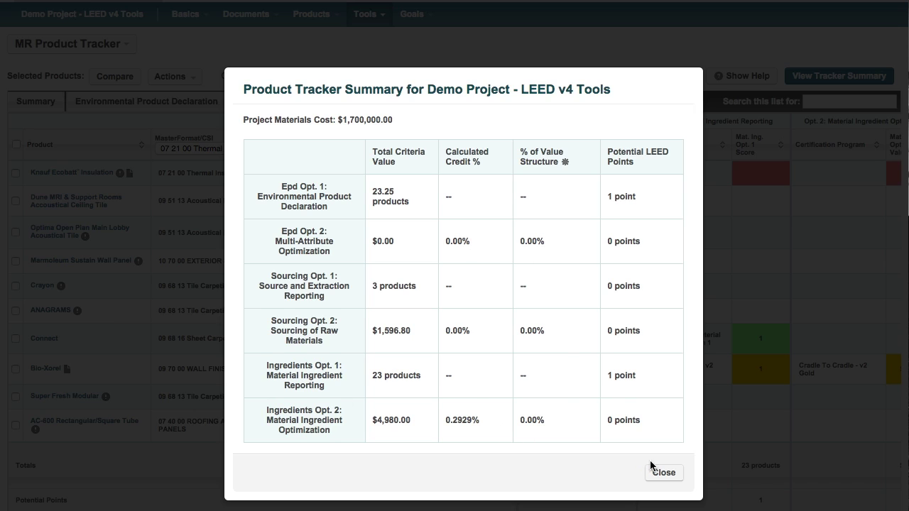
left_click(664, 473)
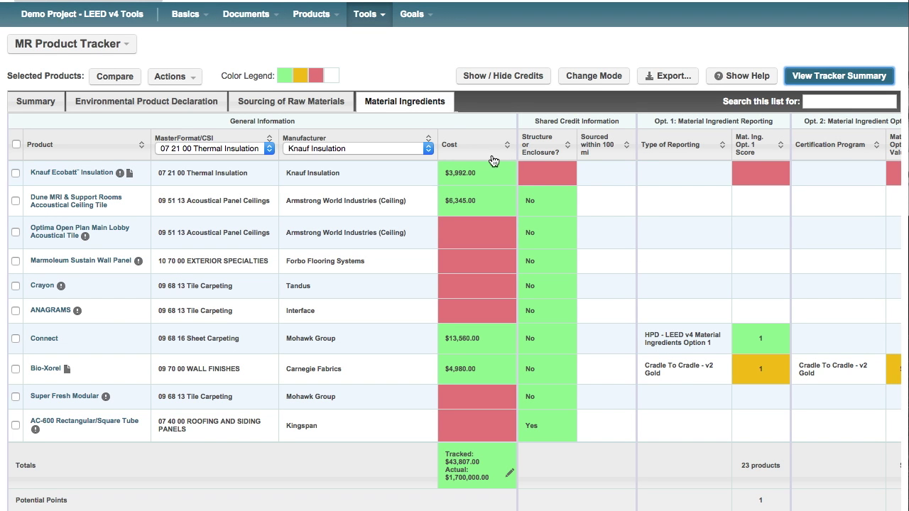
left_click(455, 150)
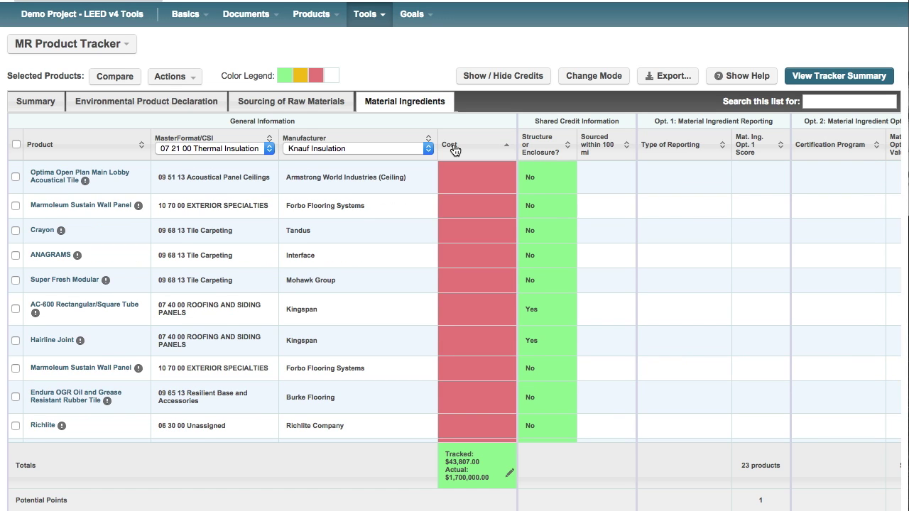
left_click(456, 150)
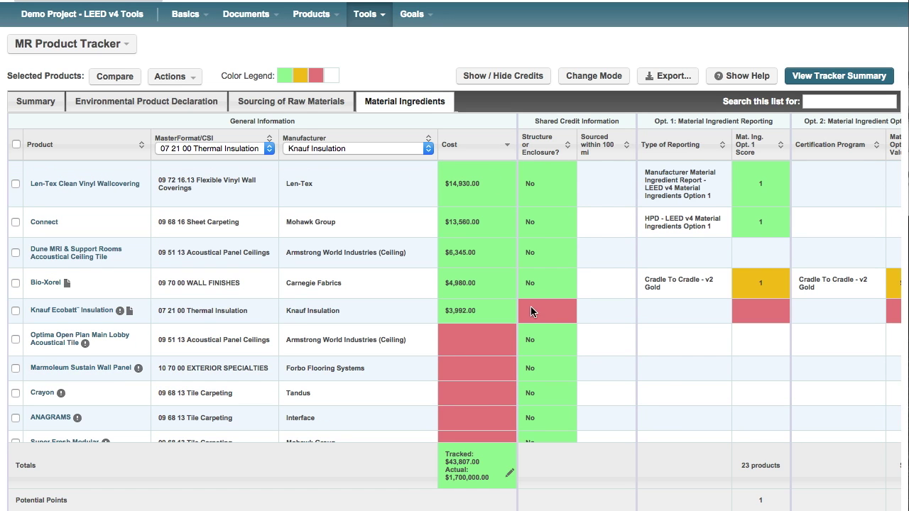
scroll(541, 327, "down", 10)
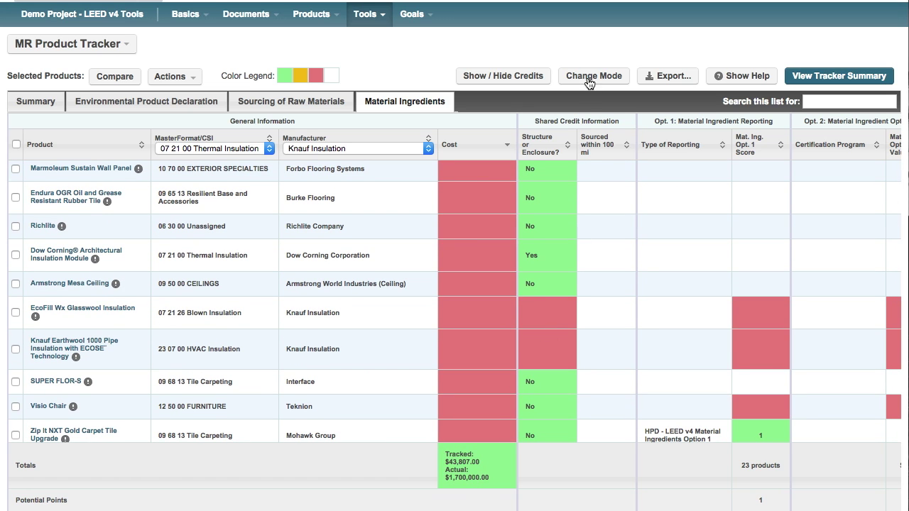
Export the MR Product Tracker as a tracker spreadsheet
left_click(663, 76)
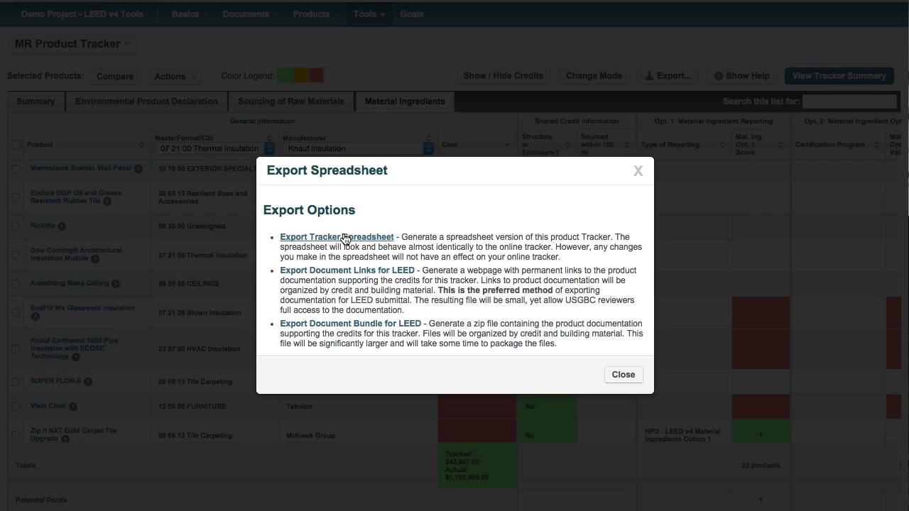
left_click(345, 237)
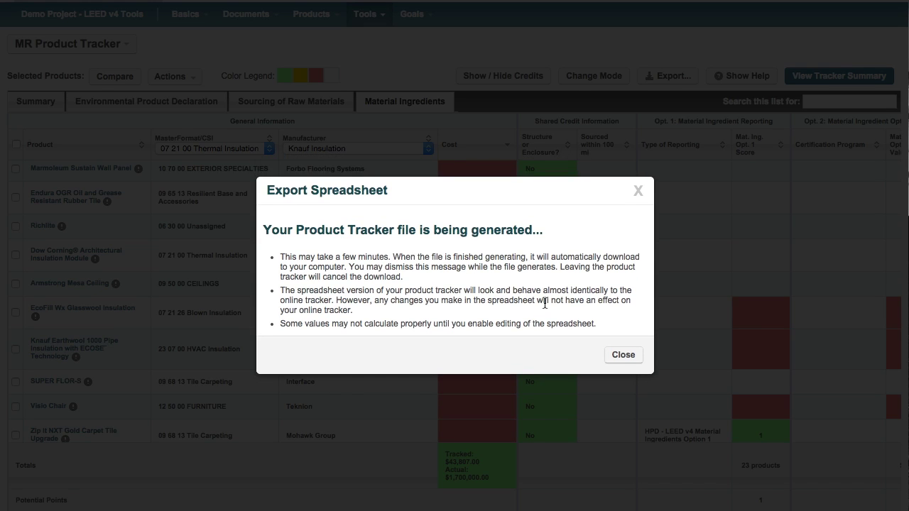
left_click(622, 356)
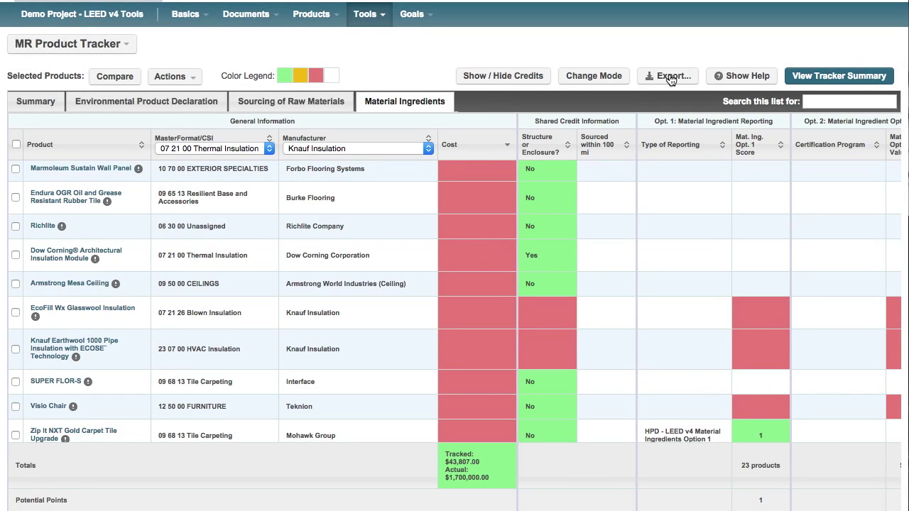
Export the document links for LEED that support the tracker's credits
left_click(670, 78)
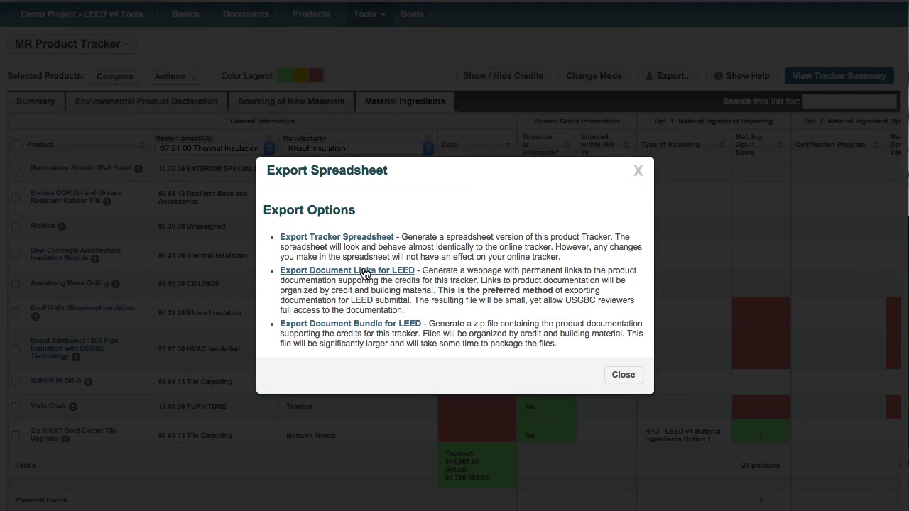
left_click(364, 270)
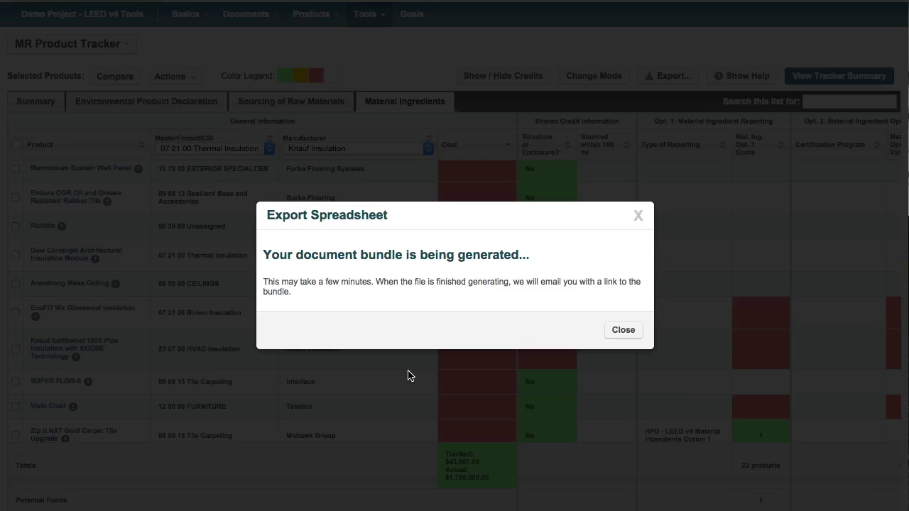
left_click(624, 331)
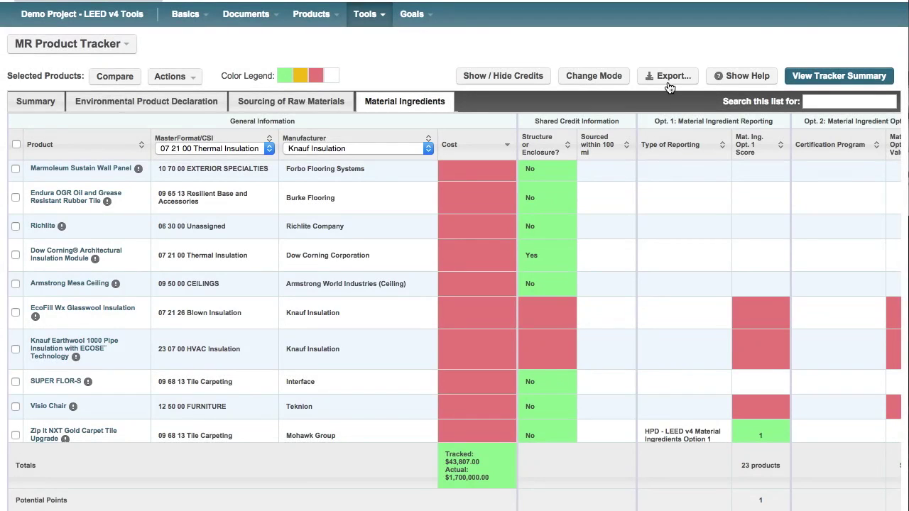
Export the document bundle for LEED containing the supporting product documentation as a zip file
left_click(668, 83)
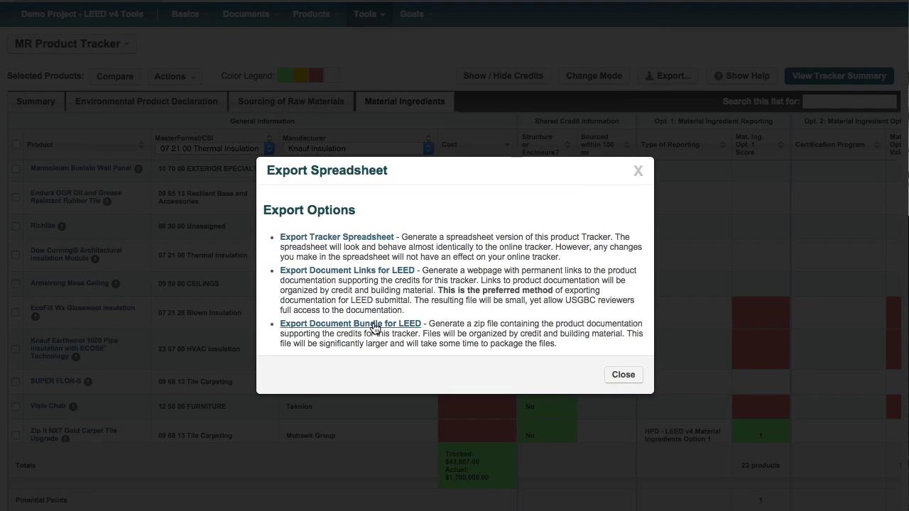
left_click(373, 325)
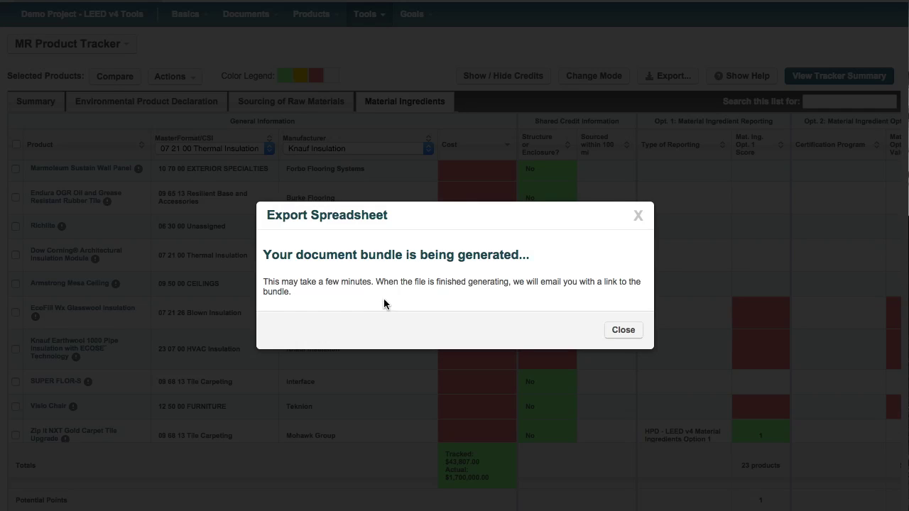
left_click(632, 334)
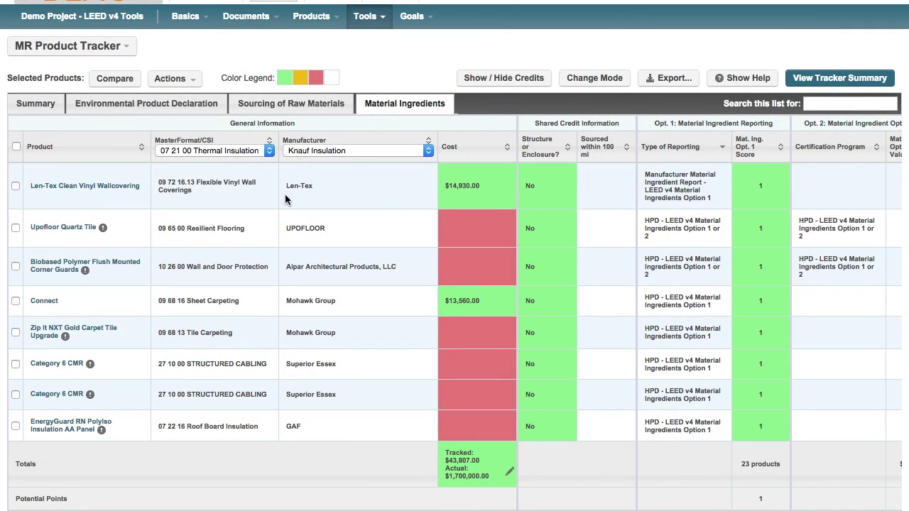
Sort the project documents by uploader and open the Materials and Resources (MR) URL Bundle
left_click(241, 19)
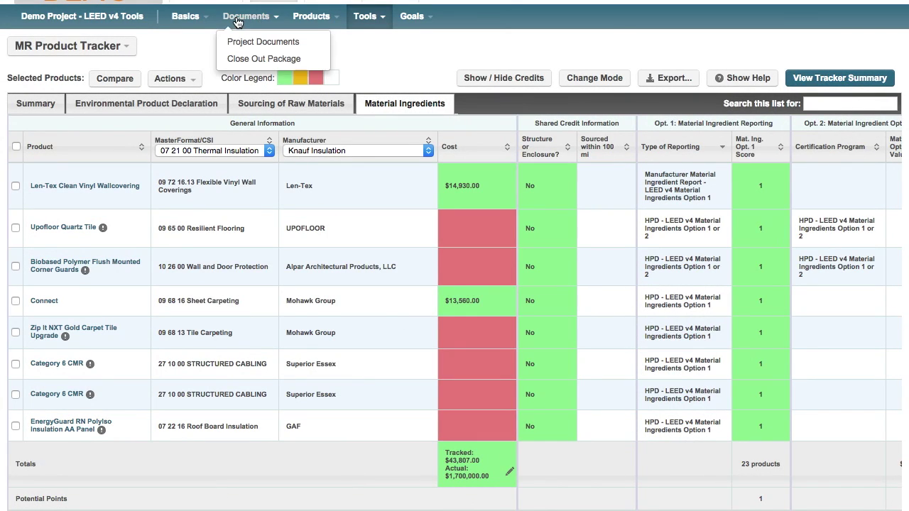
left_click(238, 42)
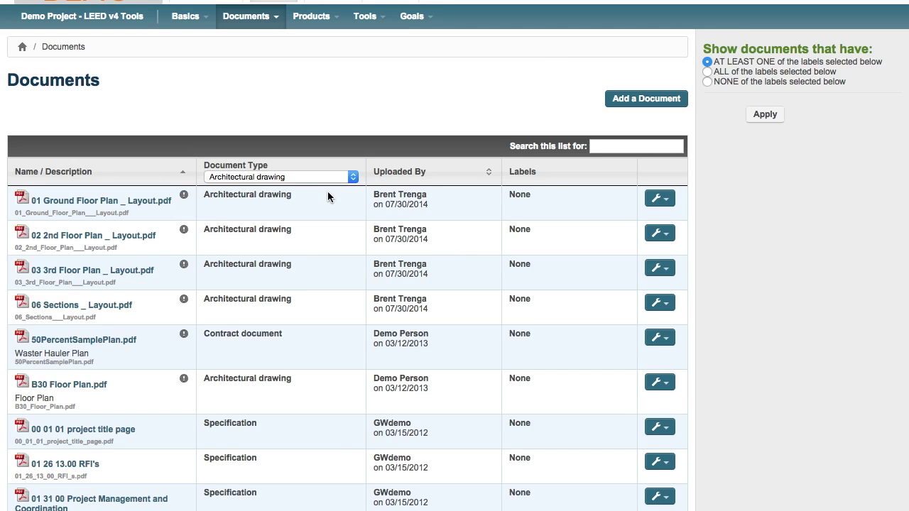
left_click(235, 171)
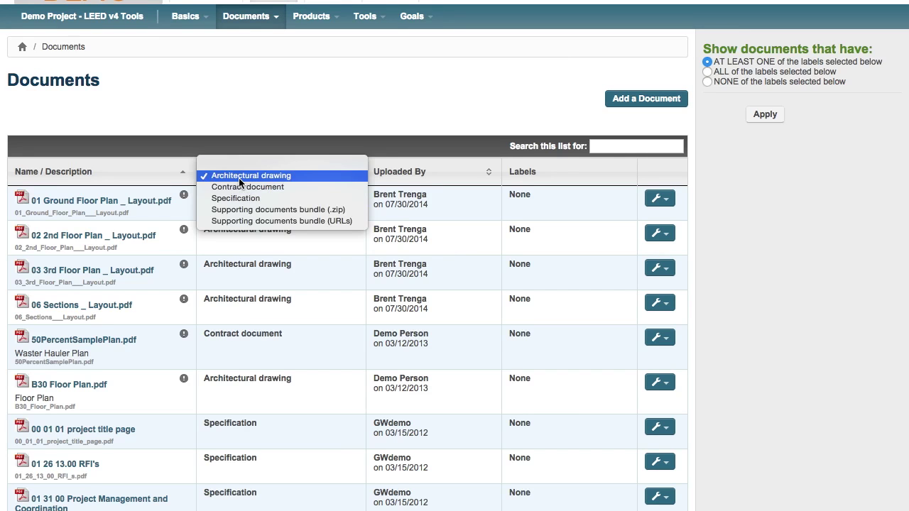
left_click(237, 172)
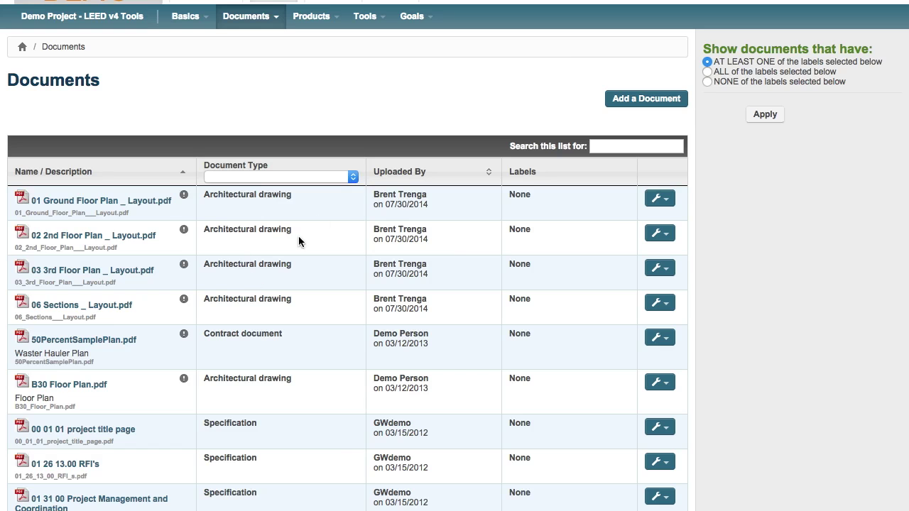
left_click(391, 174)
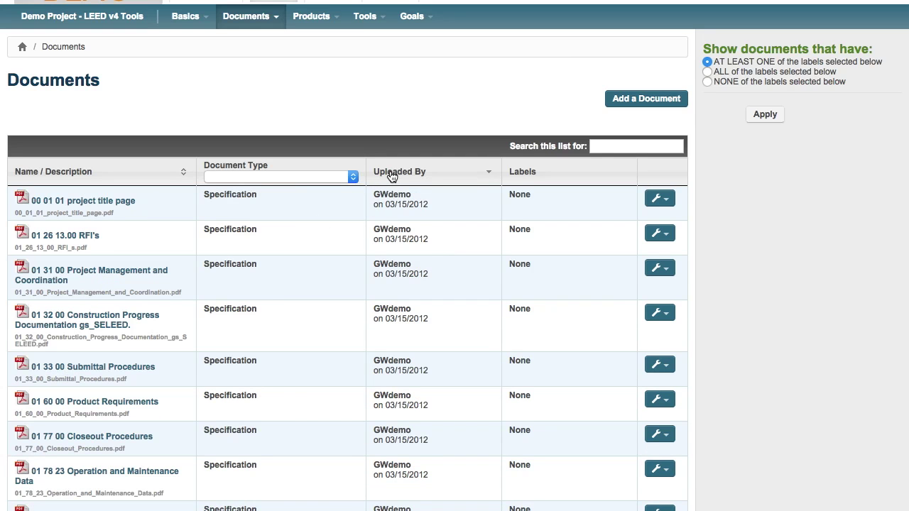
scroll(234, 321, "down", 5)
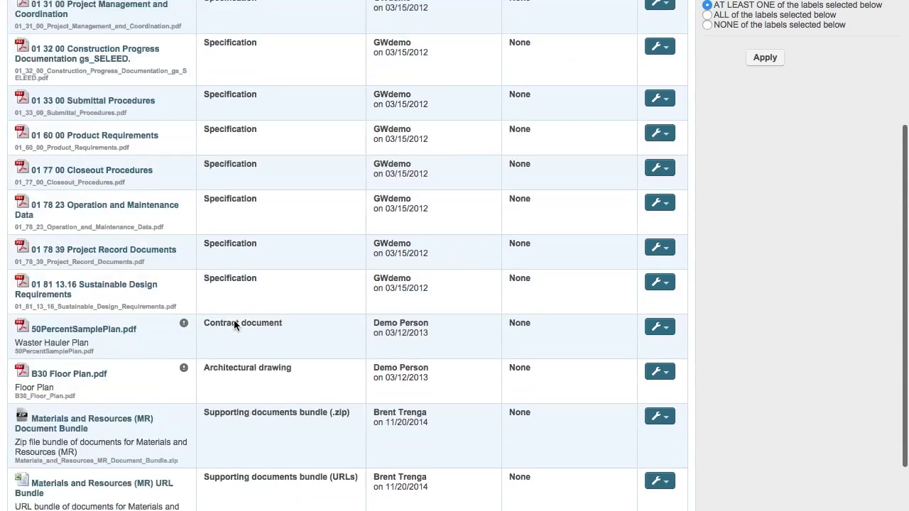
scroll(234, 319, "down", 3)
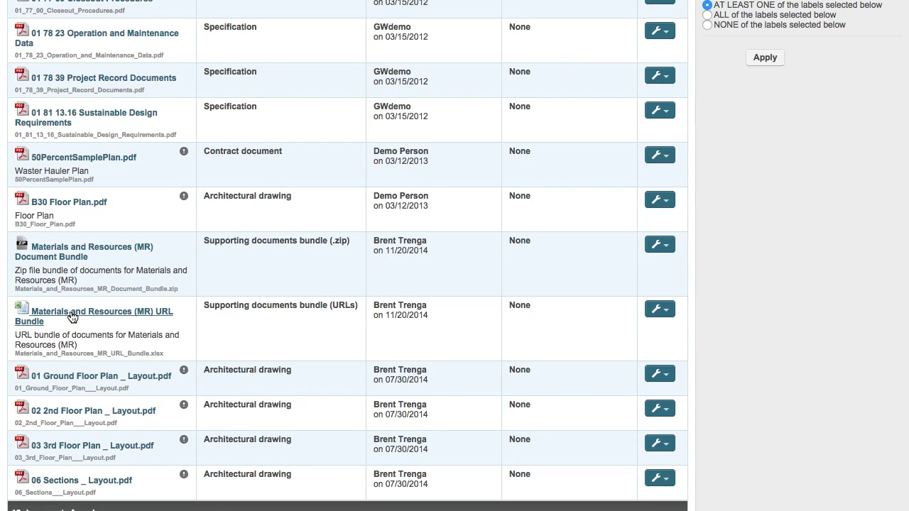
left_click(72, 317)
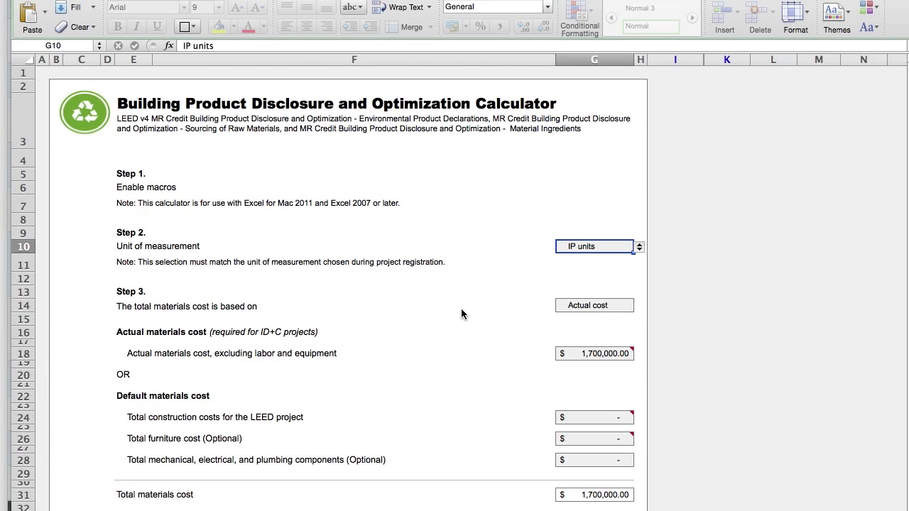
Examine the instructions and the Material Information sheet of the Building Product Disclosure and Optimization Calculator in Excel
scroll(270, 252, "down", 10)
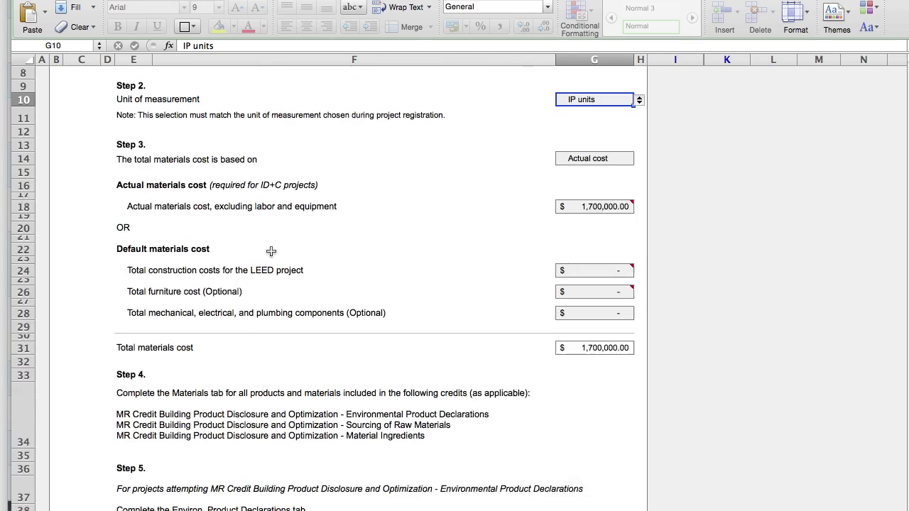
scroll(270, 251, "down", 4)
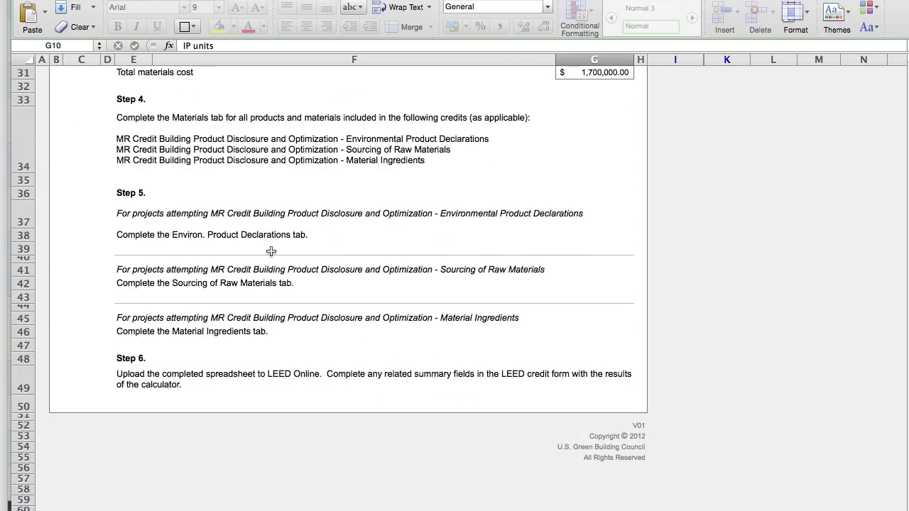
scroll(266, 250, "up", 14)
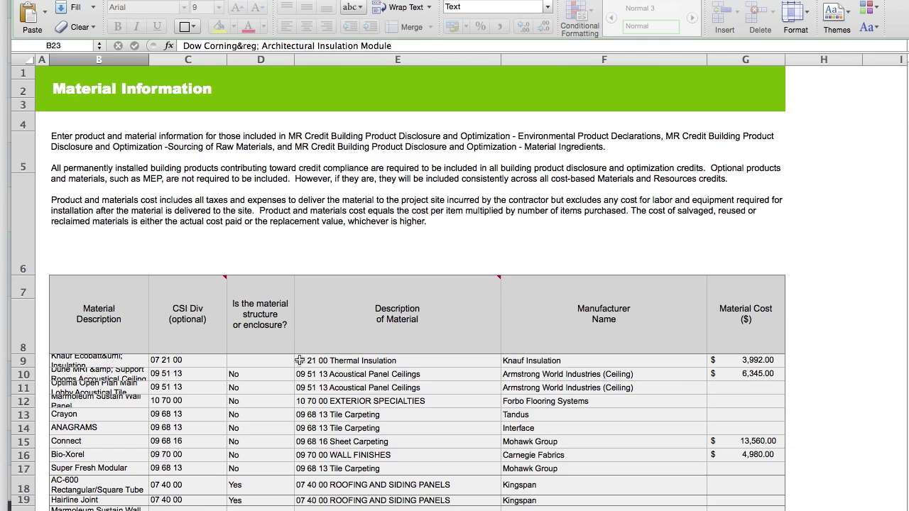
scroll(299, 360, "down", 8)
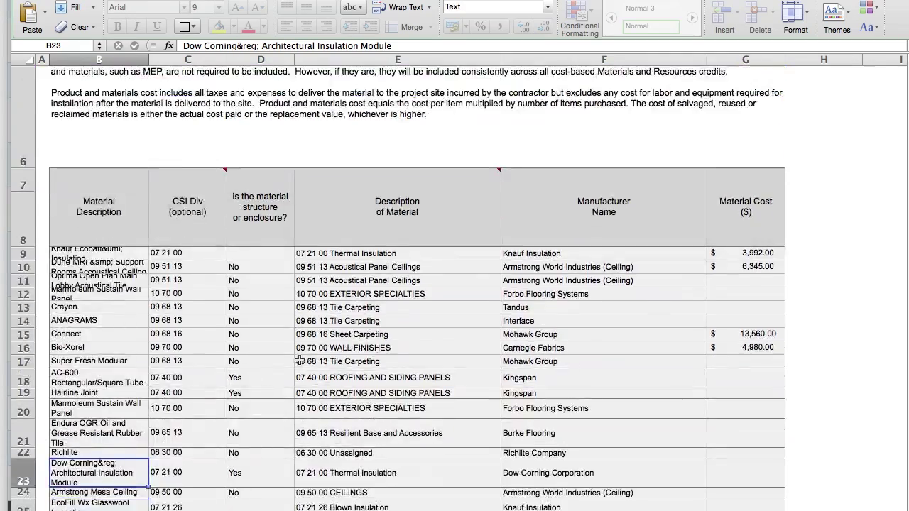
scroll(299, 361, "down", 10)
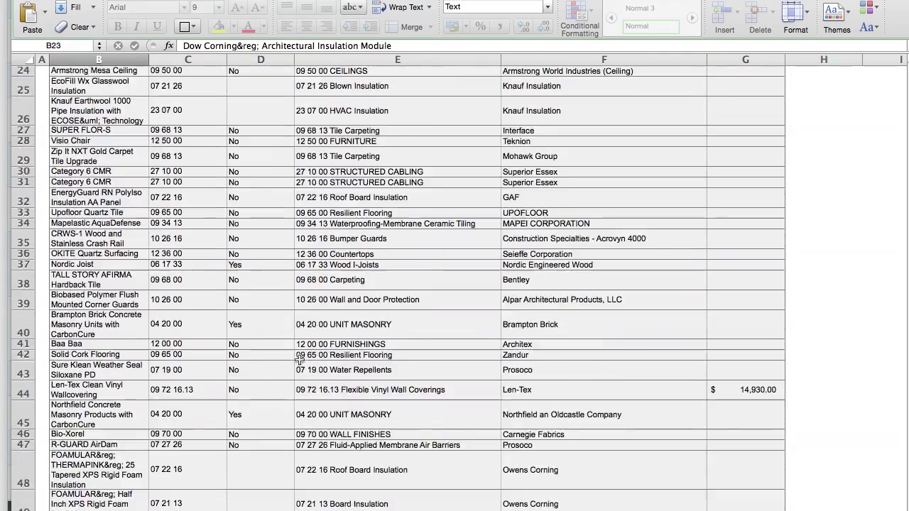
Examine the rest of the Material Information sheet and the material data on the Environmental Product Declarations sheet
scroll(299, 360, "down", 5)
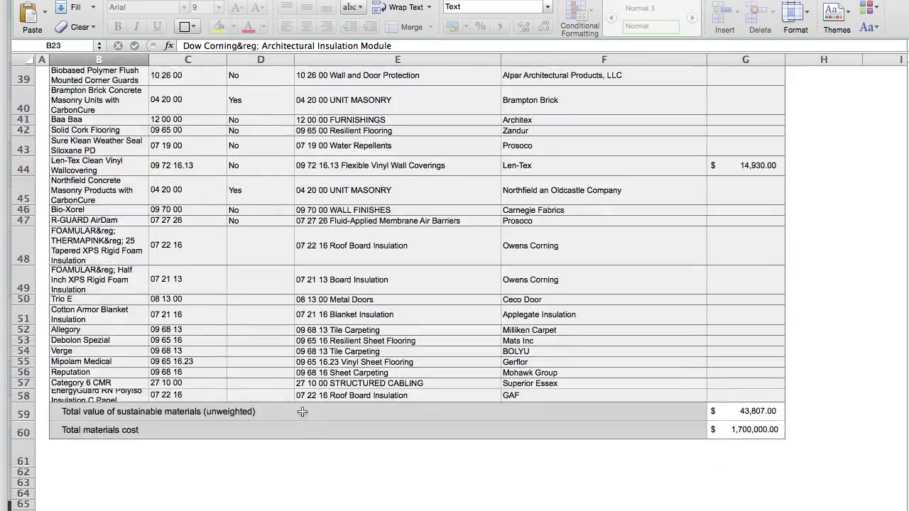
left_click(316, 509)
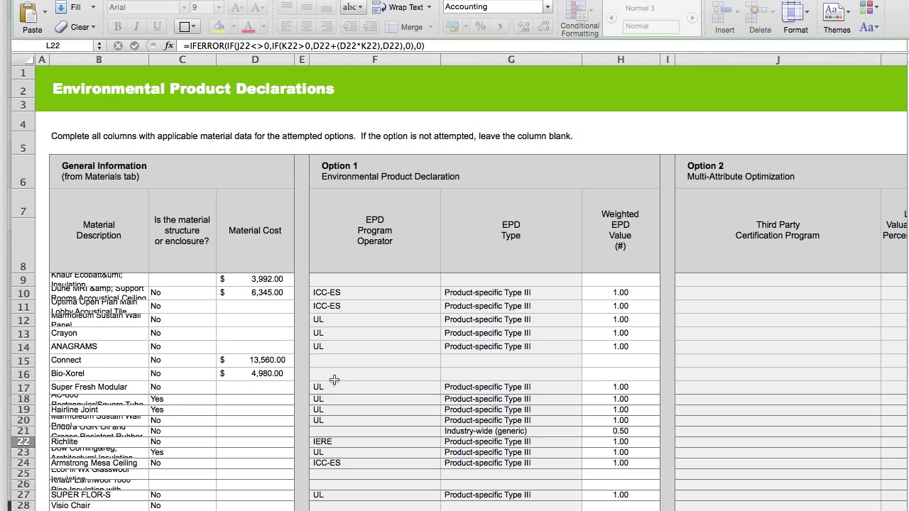
scroll(334, 380, "down", 8)
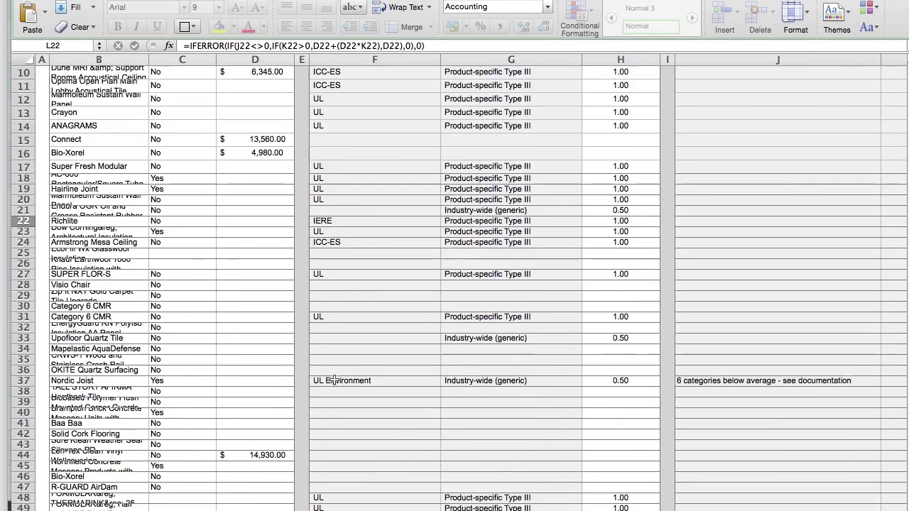
scroll(333, 380, "up", 8)
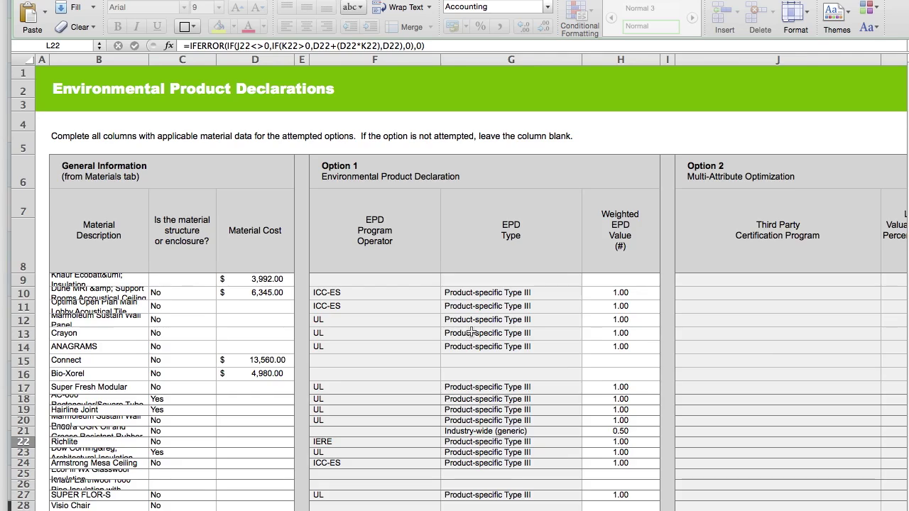
scroll(470, 332, "right", 5)
scroll(471, 332, "left", 5)
Examine the raw materials sheet's Raw Material Source and Extraction Reporting and Leadership Extraction Practices columns, including the totals
left_click(419, 510)
scroll(412, 424, "down", 5)
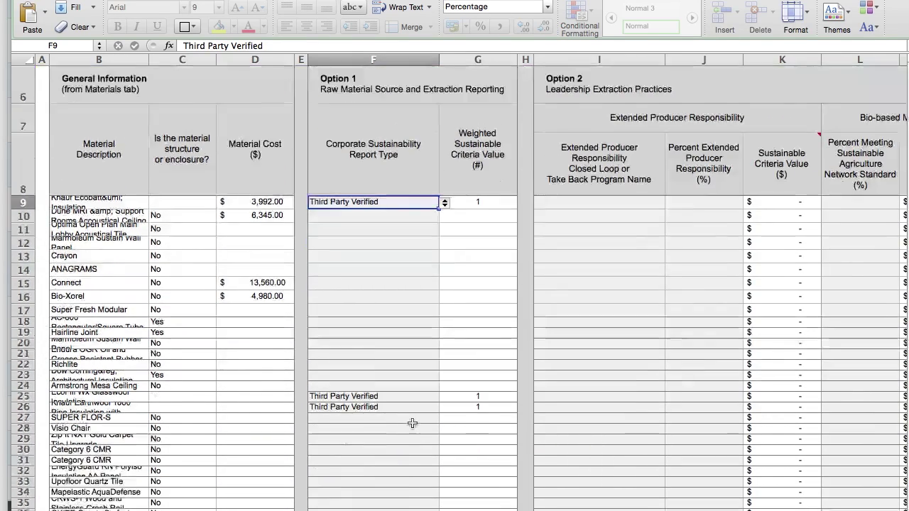
scroll(412, 423, "down", 6)
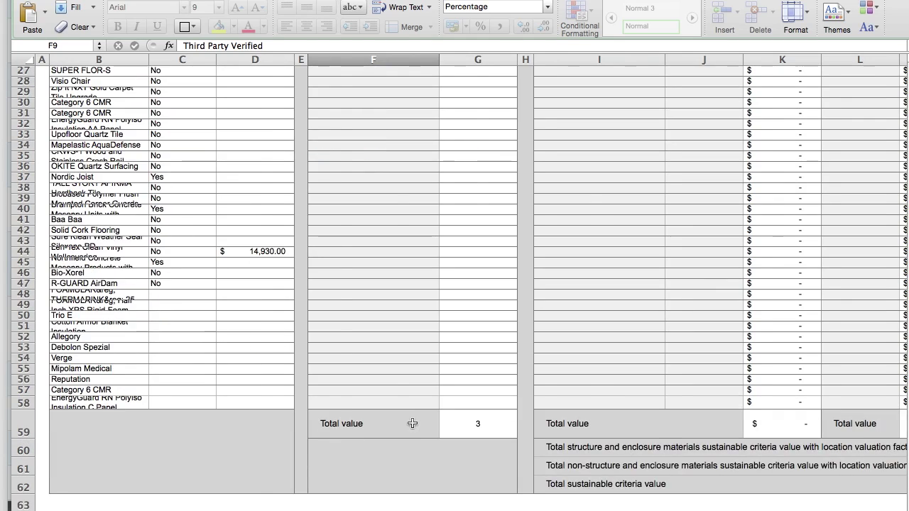
scroll(411, 423, "right", 8)
scroll(412, 423, "left", 8)
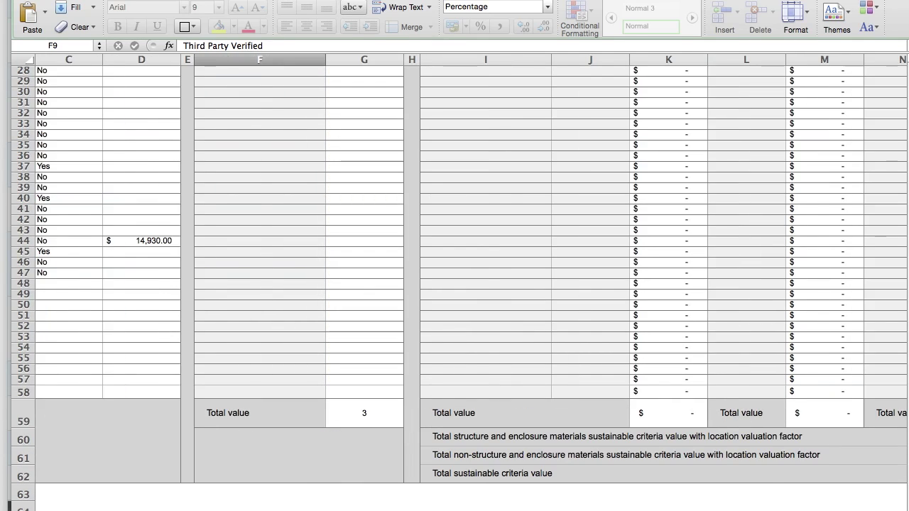
scroll(412, 423, "up", 9)
Examine the Material Ingredients sheet's reporting types, certification programs and totals for Options 1 and 2
scroll(466, 400, "down", 5)
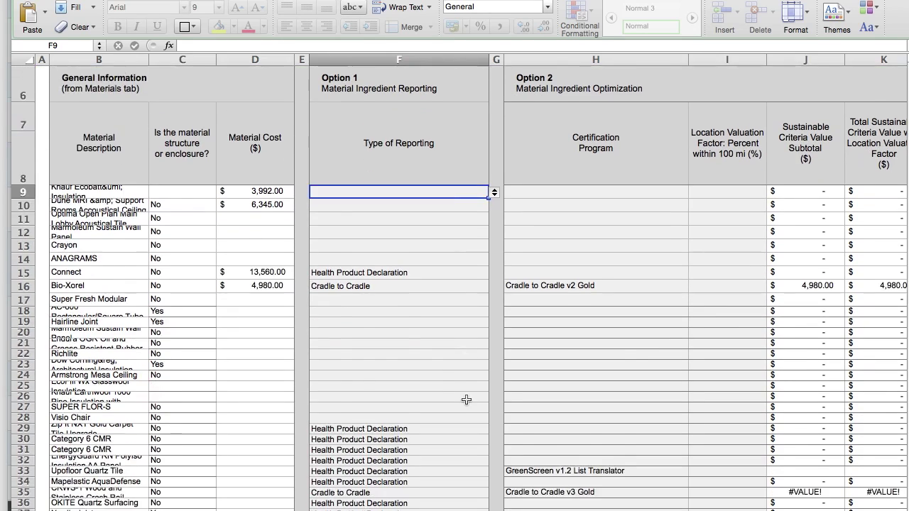
scroll(466, 400, "right", 1)
scroll(466, 400, "right", 3)
scroll(466, 400, "left", 4)
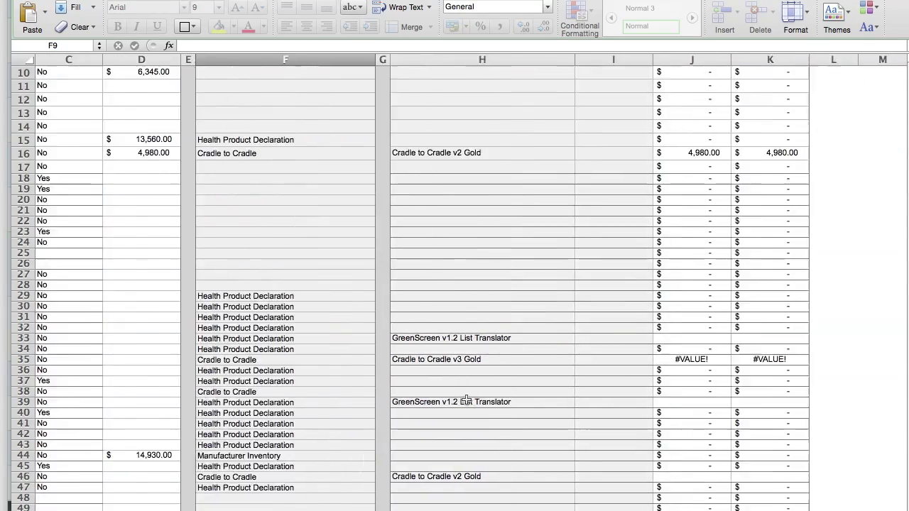
scroll(466, 399, "down", 1)
scroll(465, 399, "down", 6)
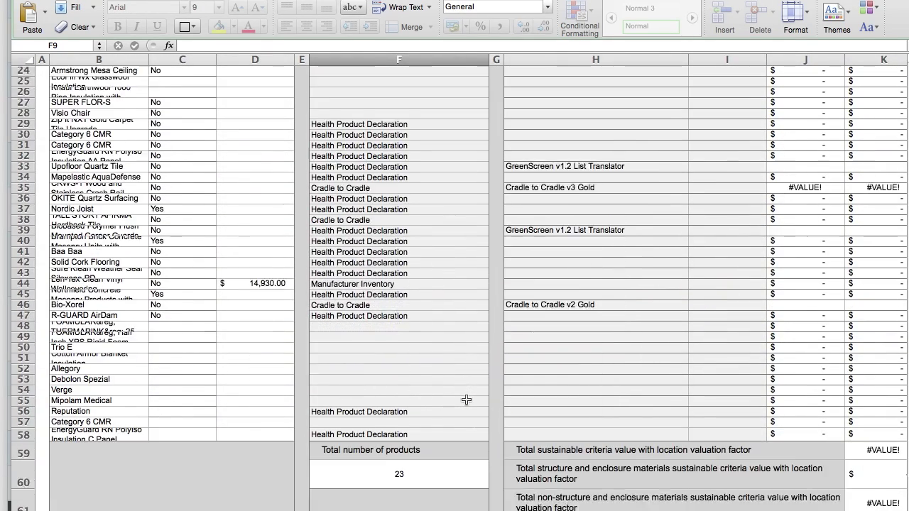
scroll(466, 399, "up", 10)
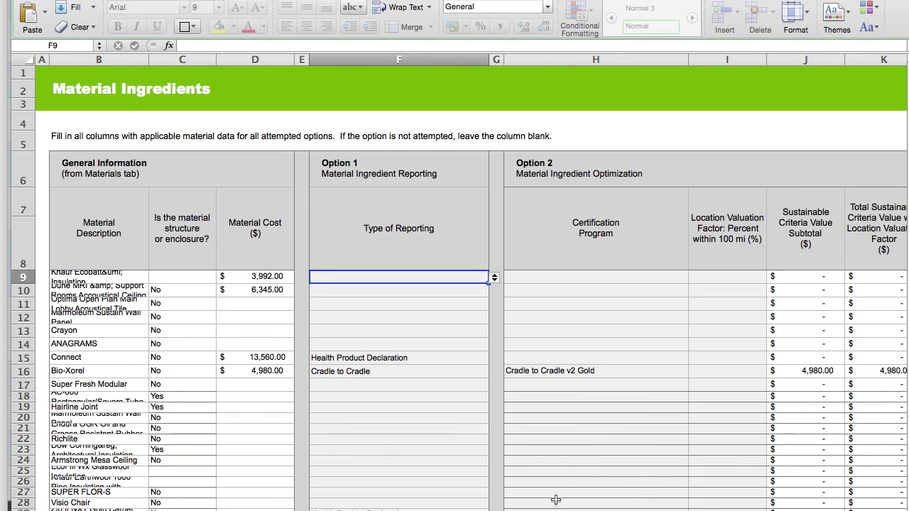
Review the calculator's summary sheet with the results for the Building Product Disclosure and Optimization credits
key("ctrl+Page_Down")
scroll(545, 418, "down", 8)
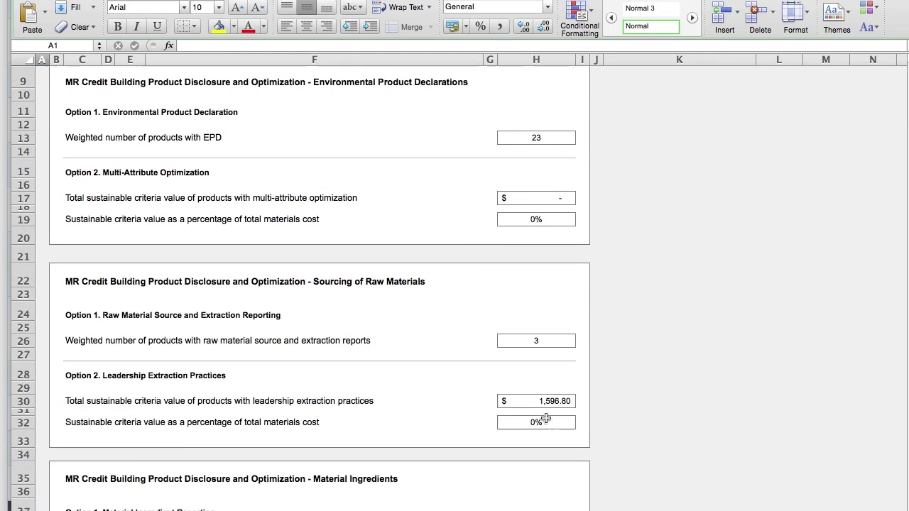
scroll(545, 419, "down", 3)
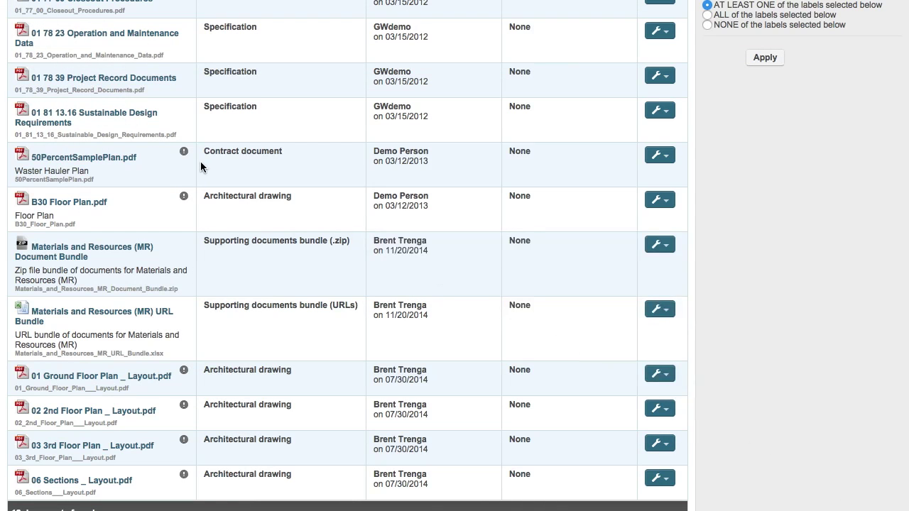
Download the Materials and Resources (MR) Document Bundle and open its folder in an enlarged Finder window
left_click(74, 256)
left_click(878, 509)
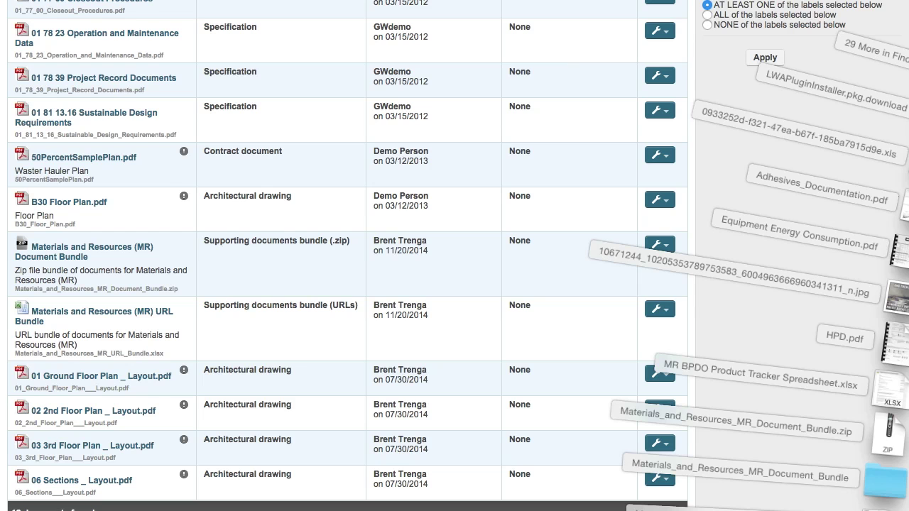
left_click(885, 482)
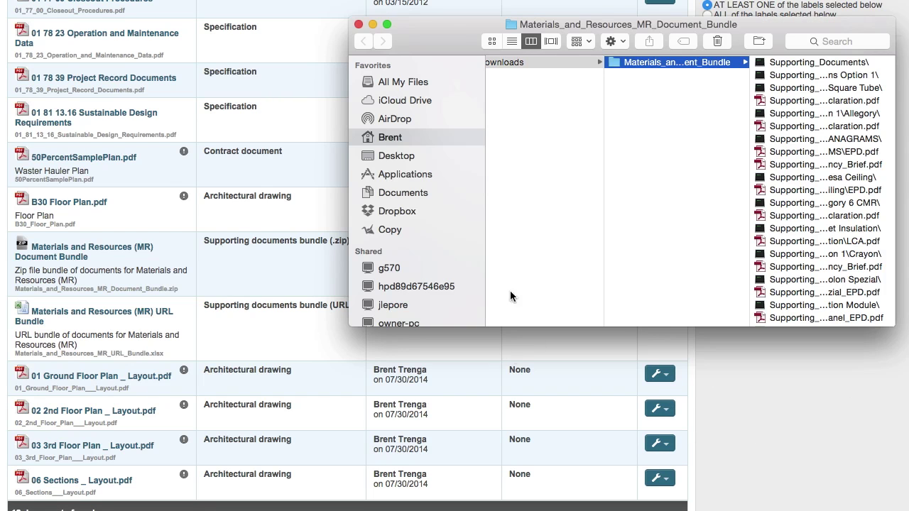
left_click_drag(451, 28, 104, 10)
left_click_drag(548, 278, 569, 353)
Preview the supporting PDFs in the document bundle folder one after another, from the first declaration to the LCA, and close the folder
left_click(459, 56)
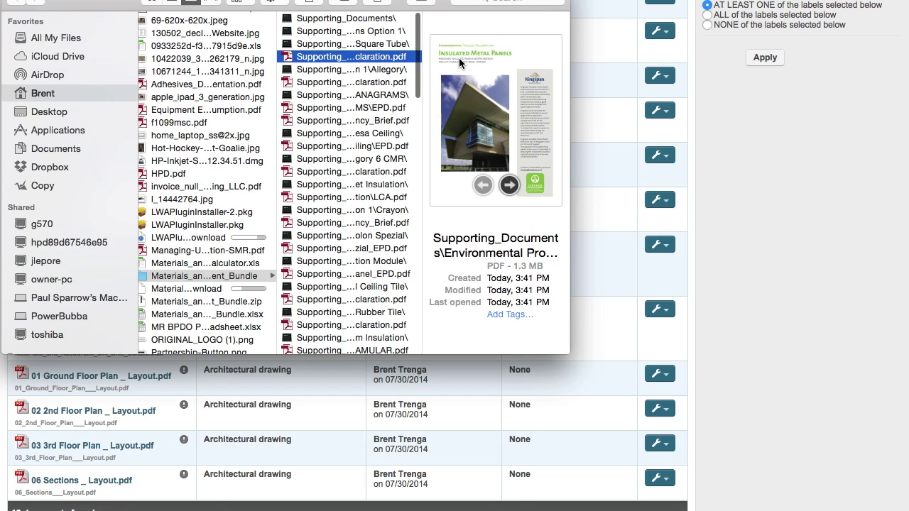
key("Down")
key("Down")
key("Down")
key("Down")
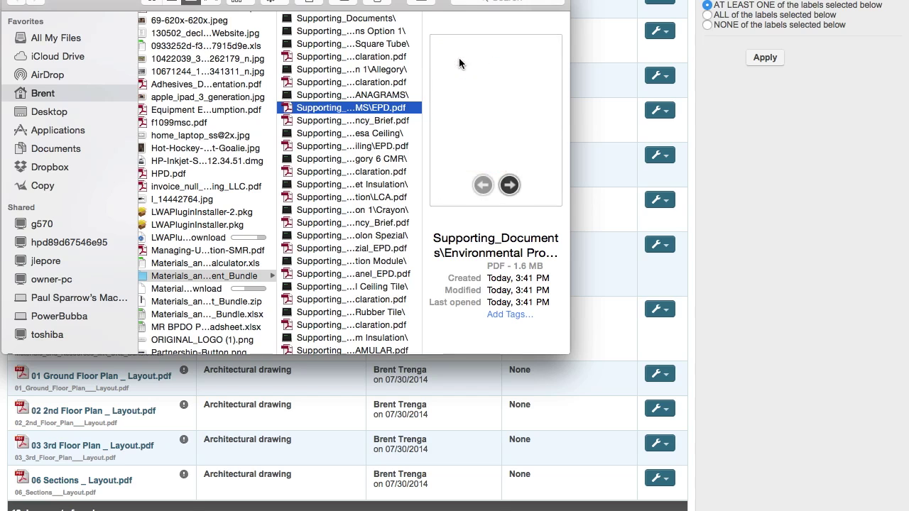
key("Down")
key("Down")
key("Down")
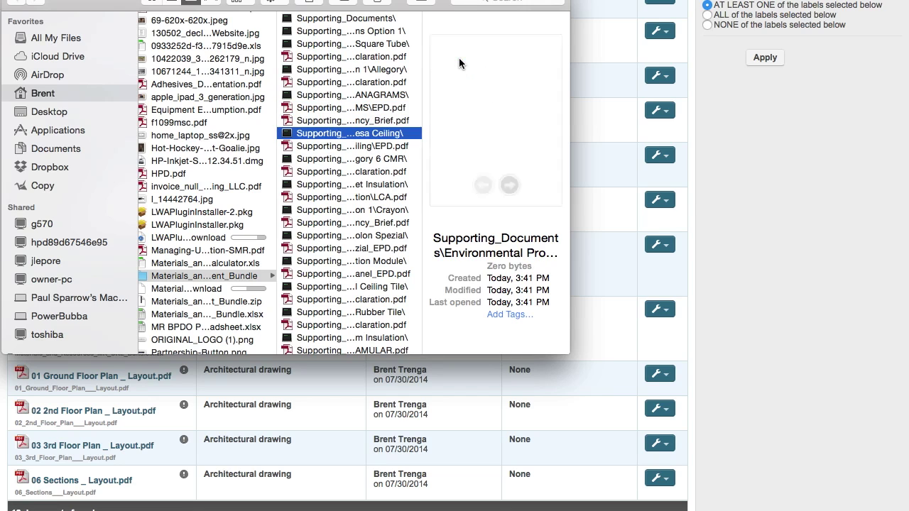
key("Down")
key("Down")
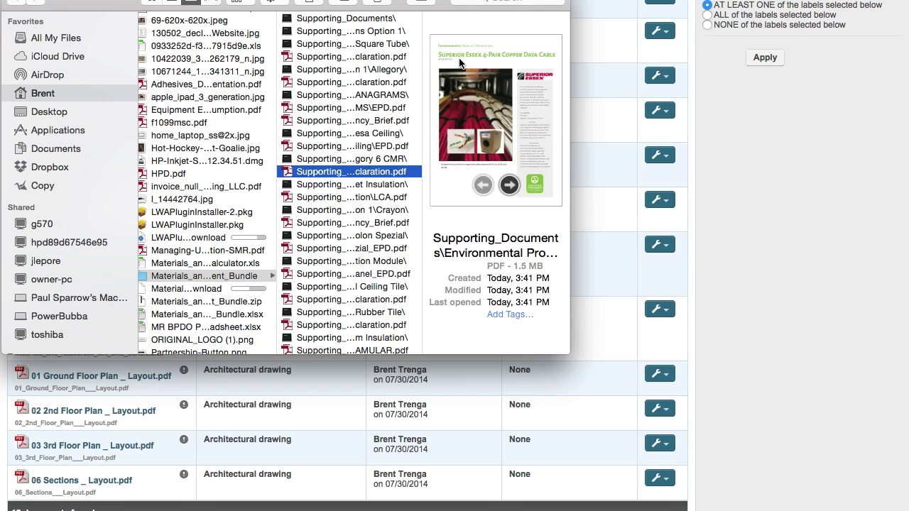
key("Down")
key("Down")
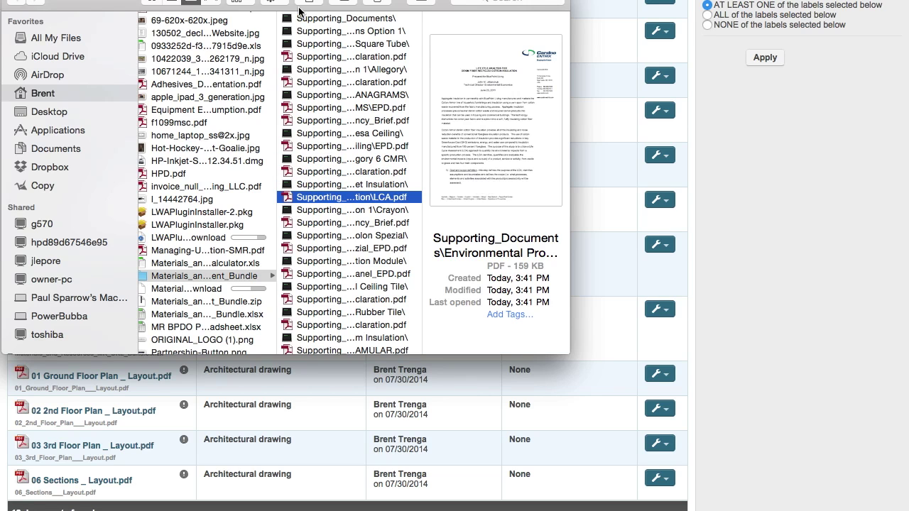
key("super+w")
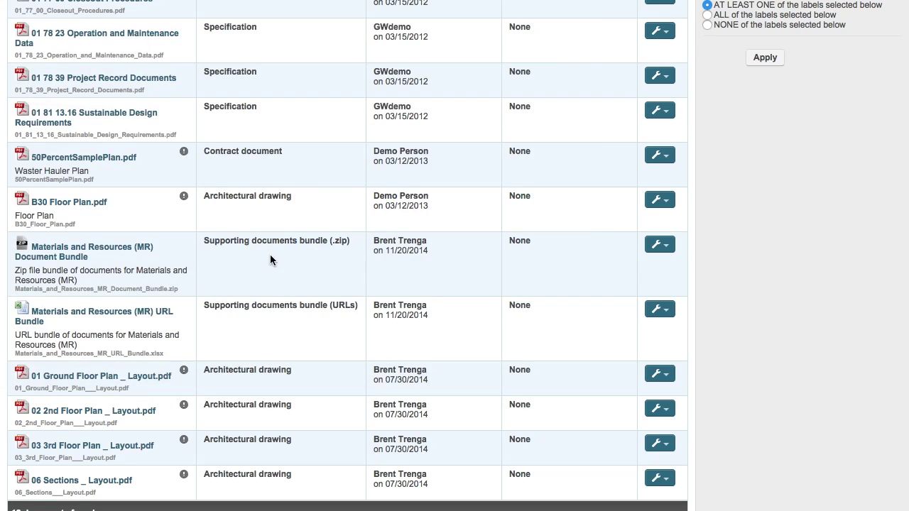
Filter the project's documents list by document type
scroll(210, 303, "up", 2)
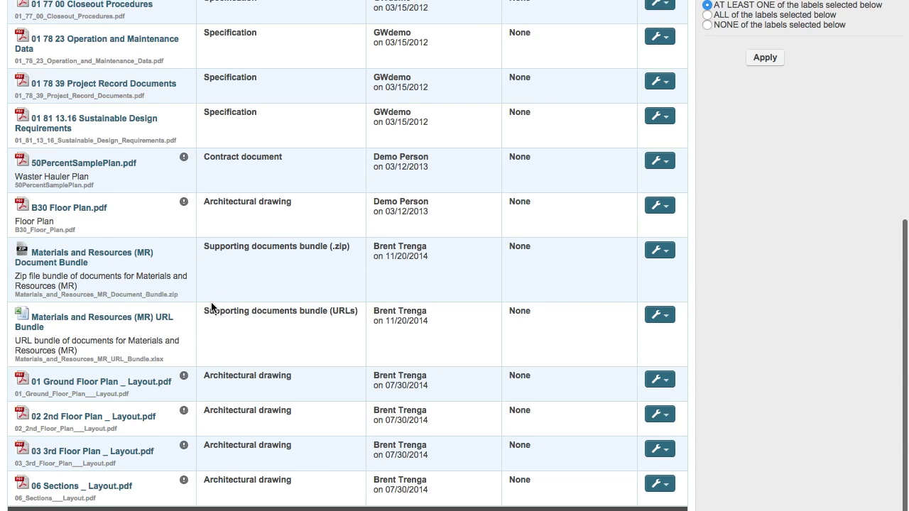
scroll(211, 307, "up", 5)
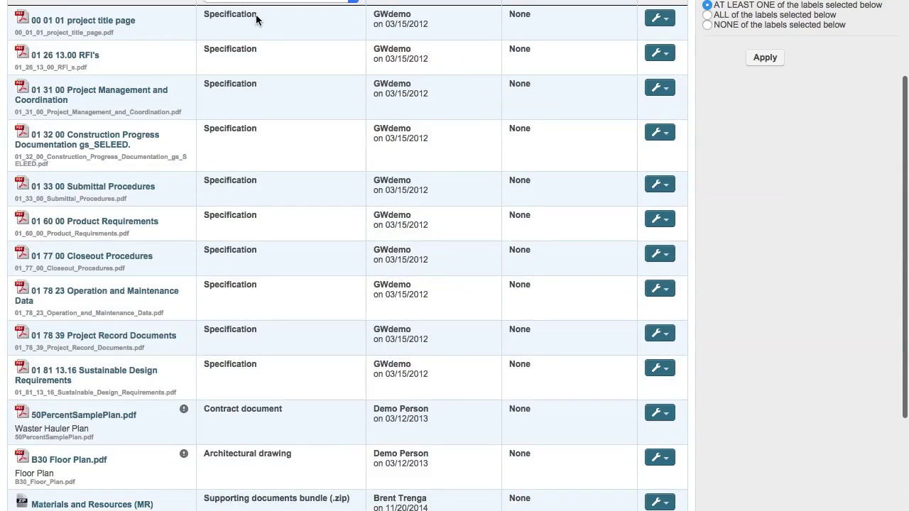
scroll(120, 413, "down", 2)
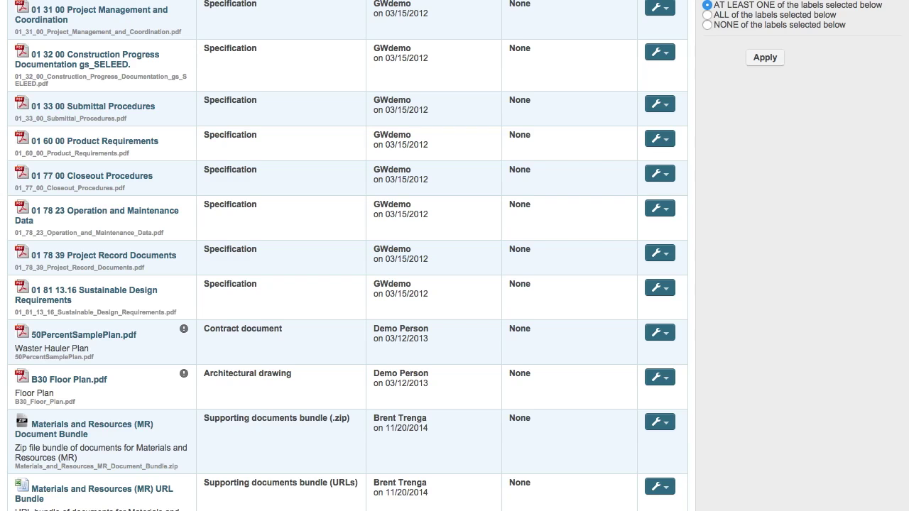
scroll(273, 234, "up", 5)
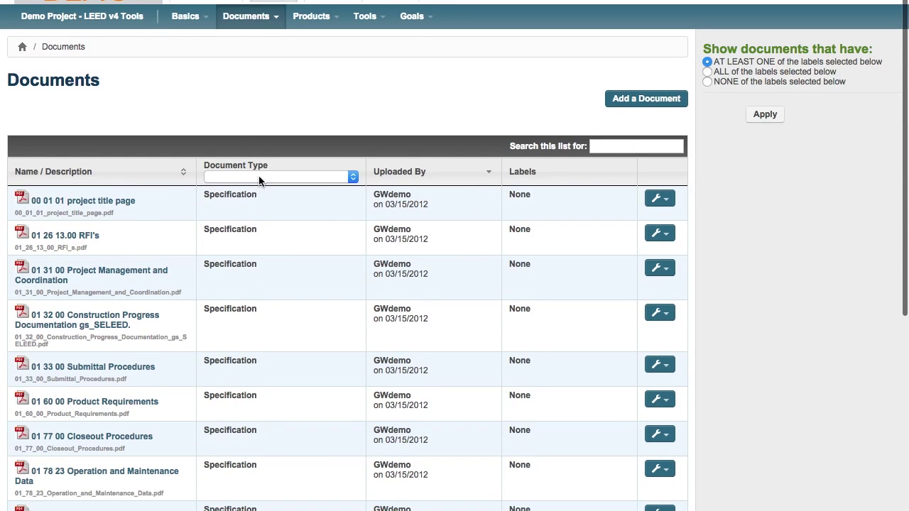
left_click(259, 176)
left_click(253, 234)
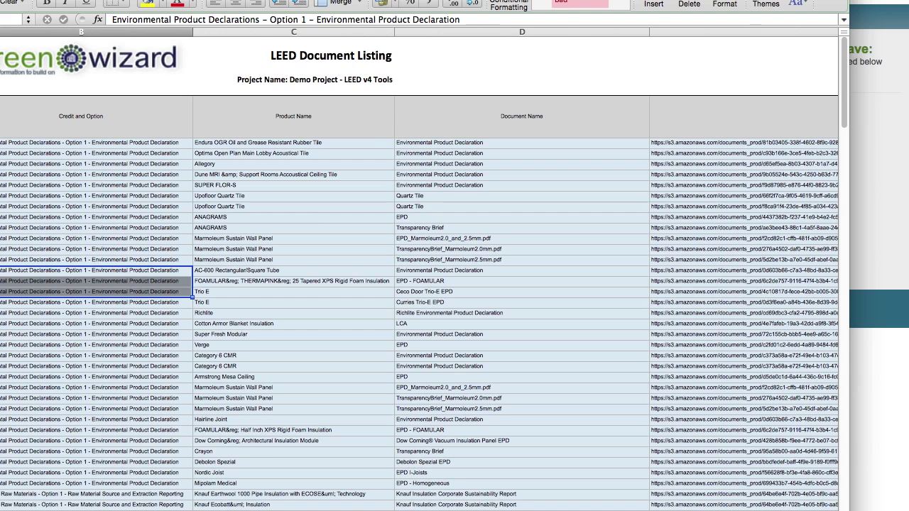
Examine the LEED Document Listing spreadsheet in Excel, covering its credits, product names, document names and document URLs
left_click(380, 0)
left_click(367, 0)
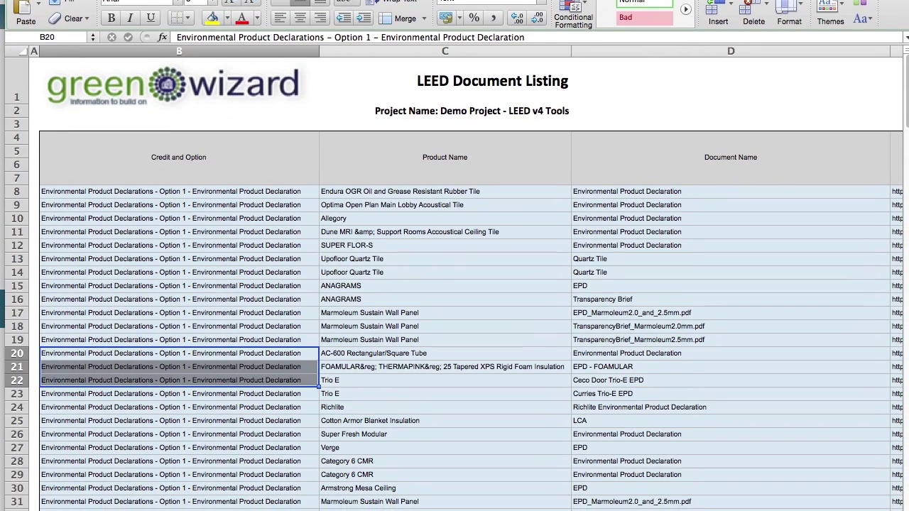
scroll(200, 351, "down", 6)
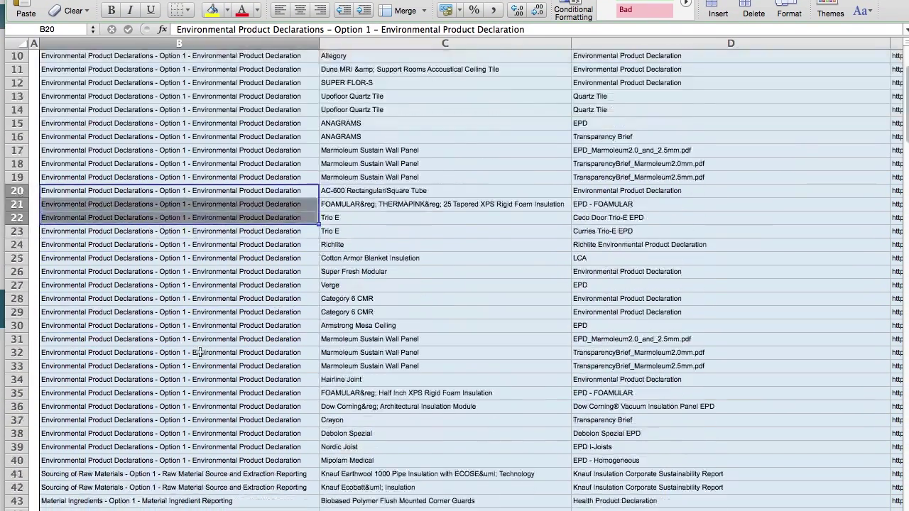
scroll(201, 352, "down", 5)
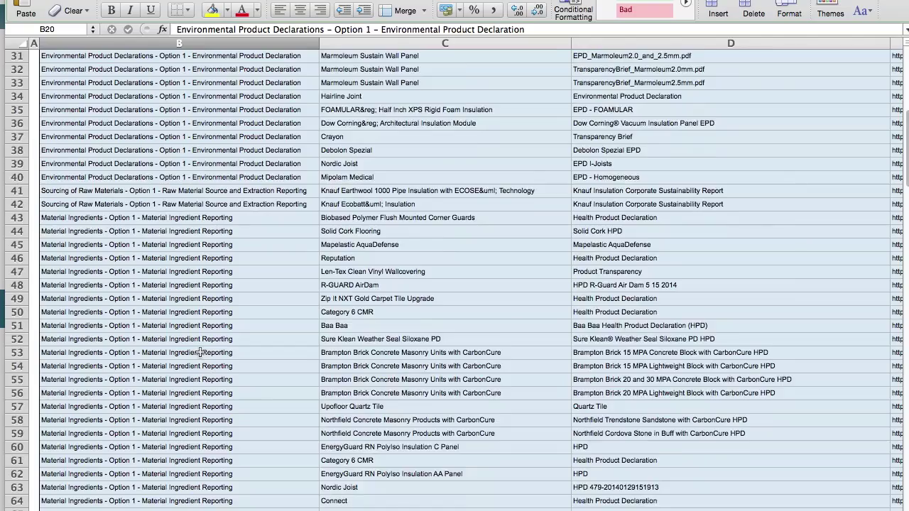
scroll(374, 357, "right", 5)
scroll(374, 358, "left", 6)
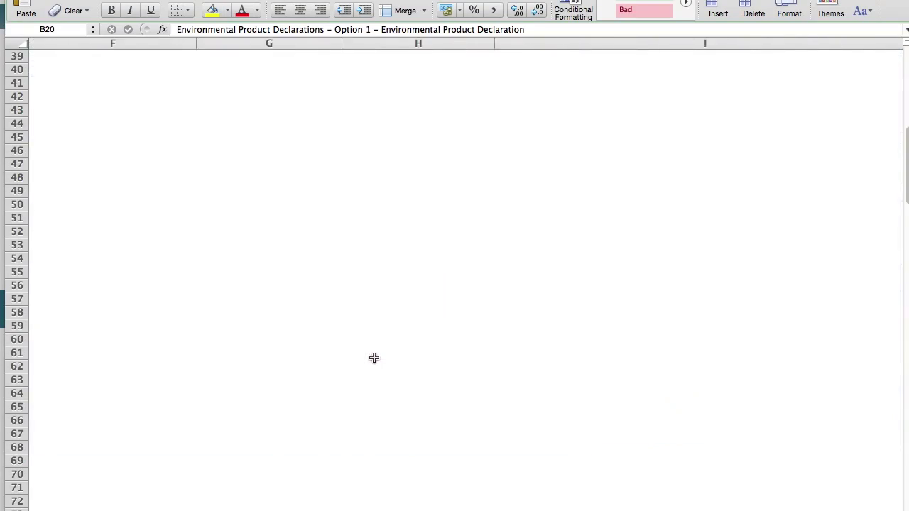
scroll(374, 358, "up", 7)
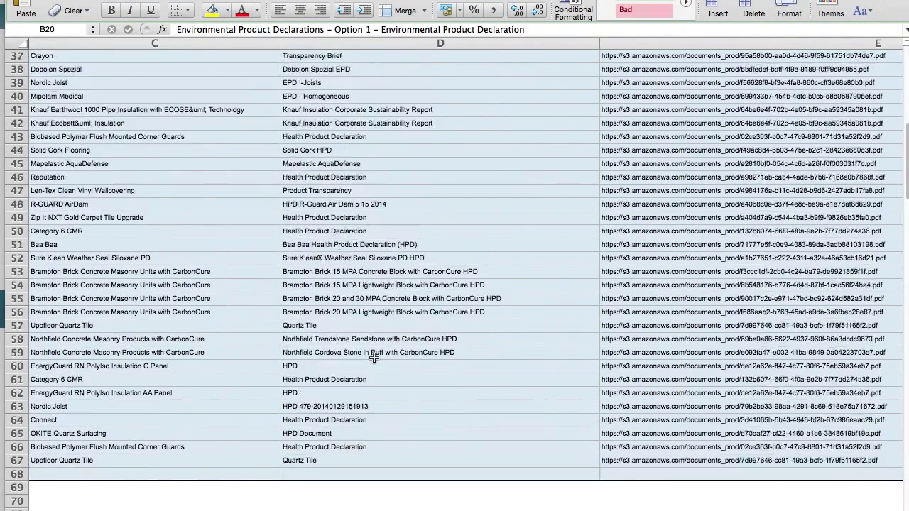
scroll(374, 357, "up", 5)
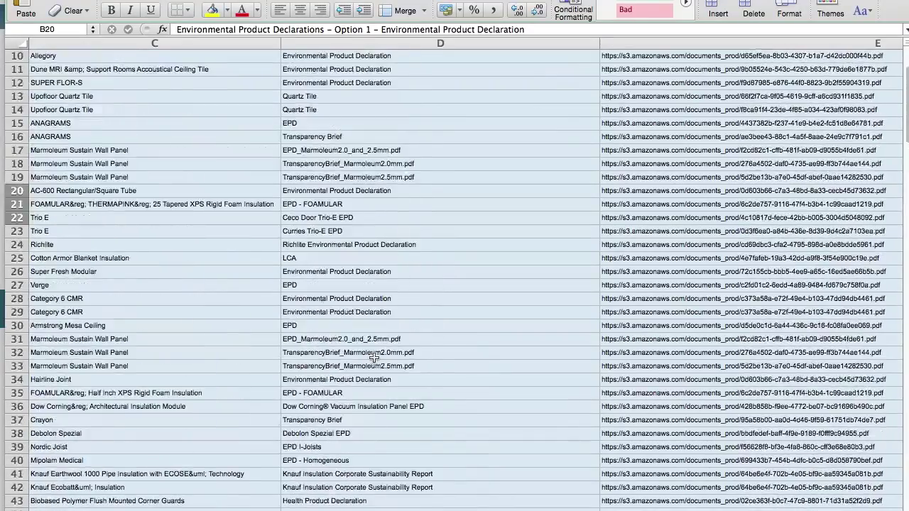
scroll(374, 358, "left", 2)
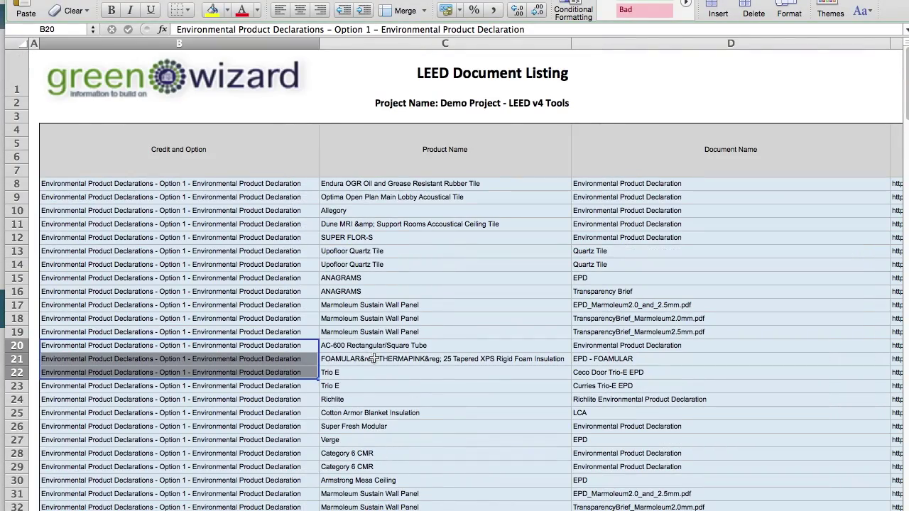